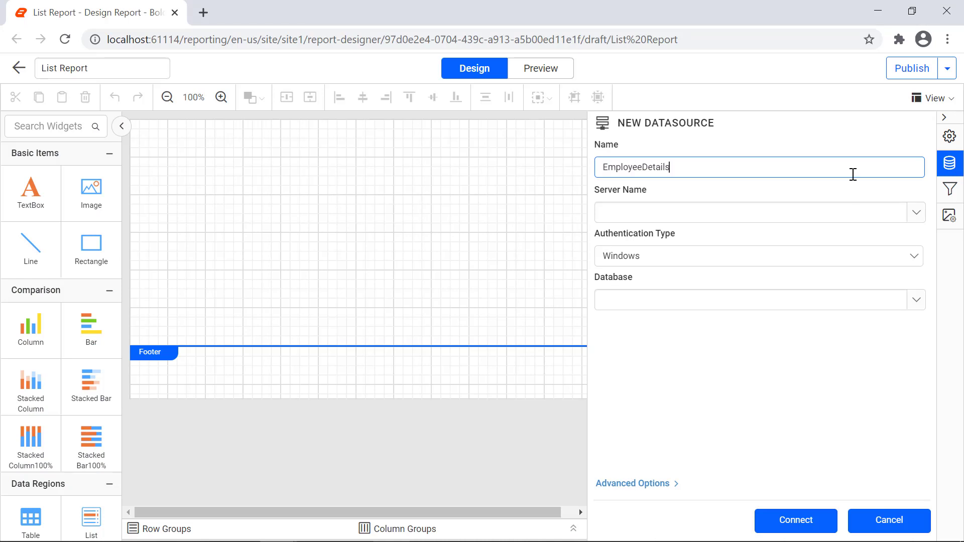
Enter the SQL connection string for the EmployeeDetails data source, set its authentication type to None and connect.
click(652, 484)
key(ctrl+v)
click(858, 298)
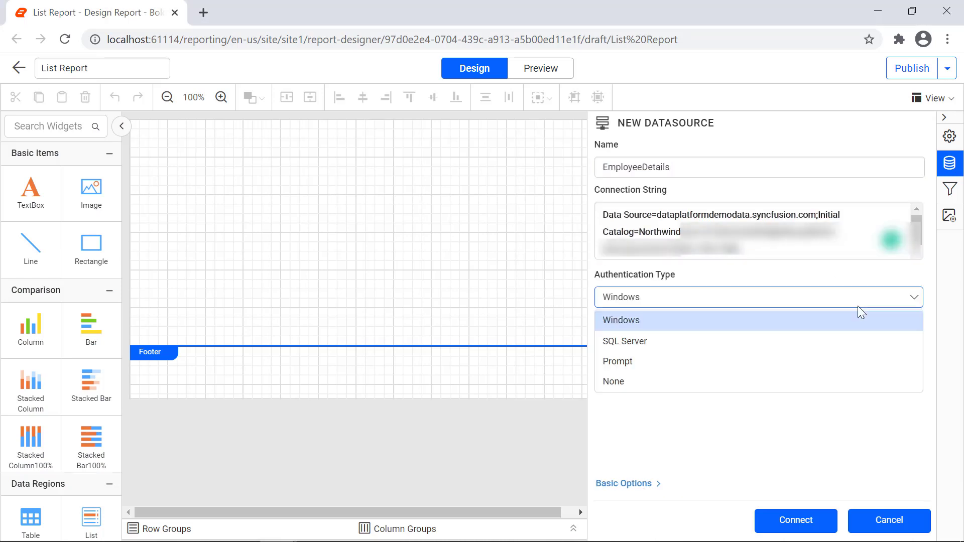
click(845, 382)
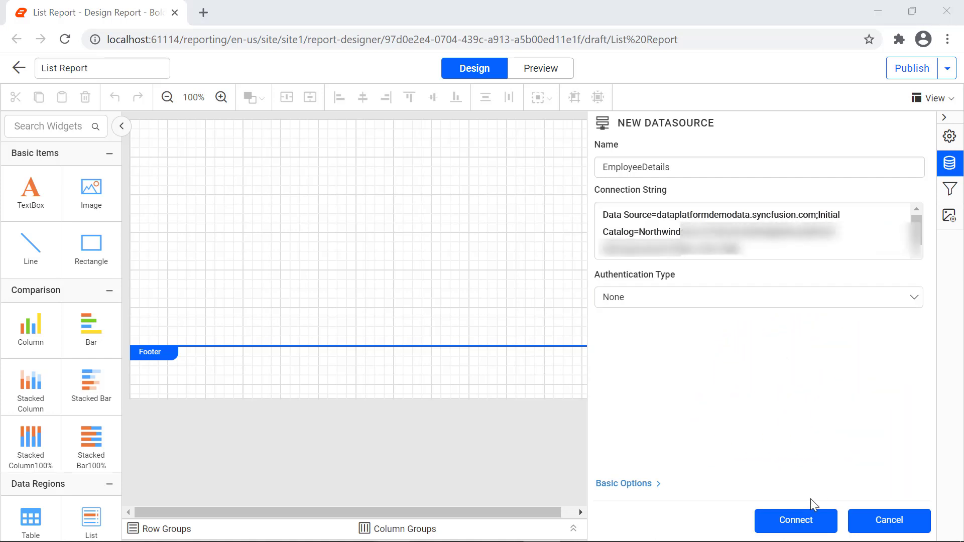
click(795, 520)
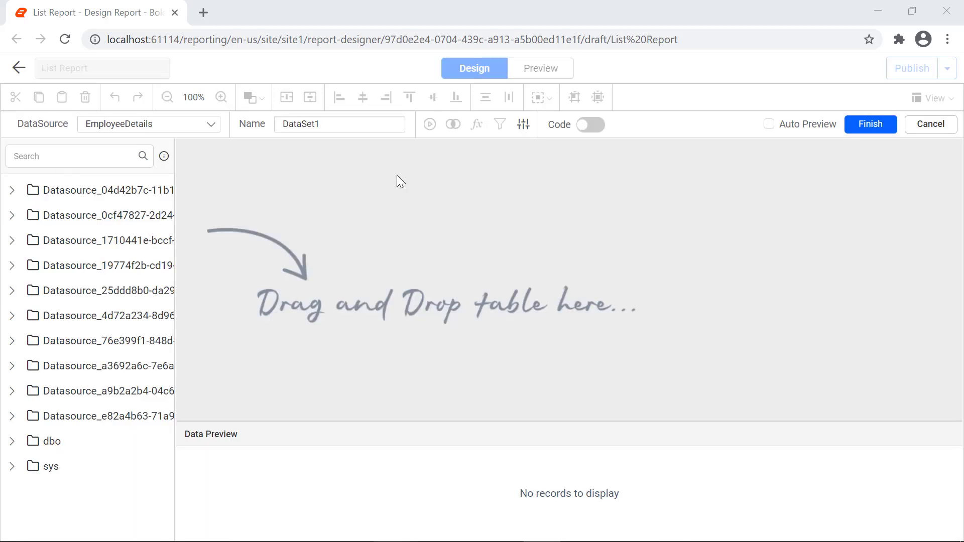
Name the new dataset Employees.
click(381, 127)
double_click(381, 127)
text(Employees)
In code mode, enter the SELECT TOP 7 employee query with the Employees self-join, execute it and finish the dataset.
click(591, 125)
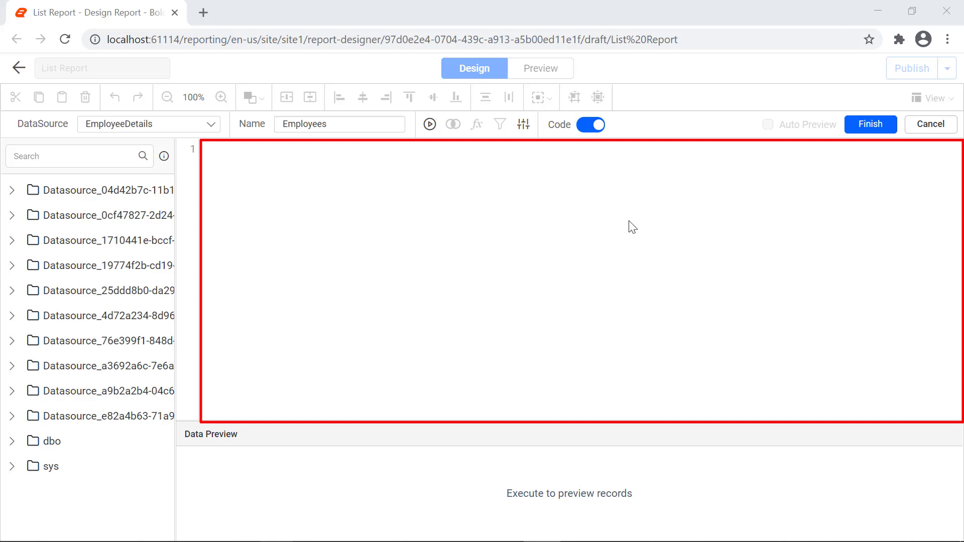
key(ctrl+v)
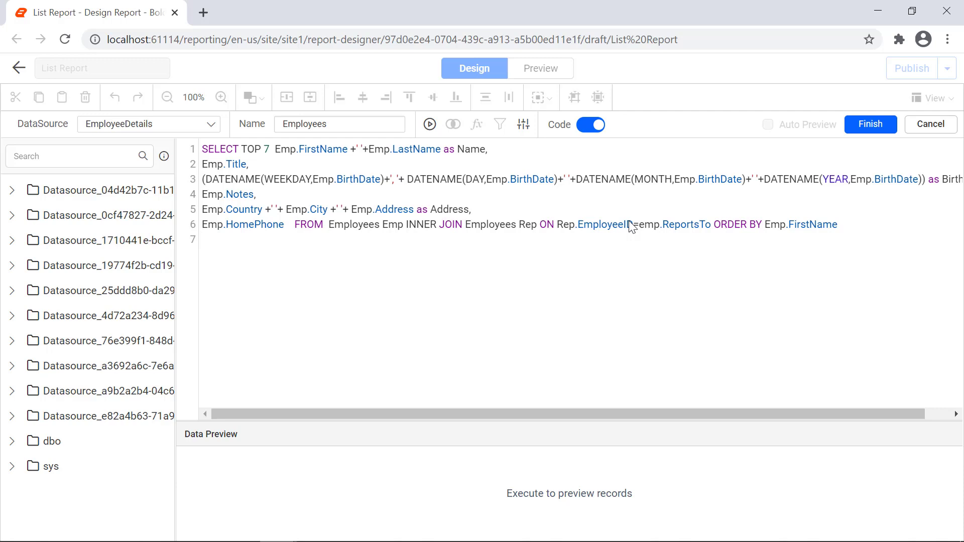
click(428, 131)
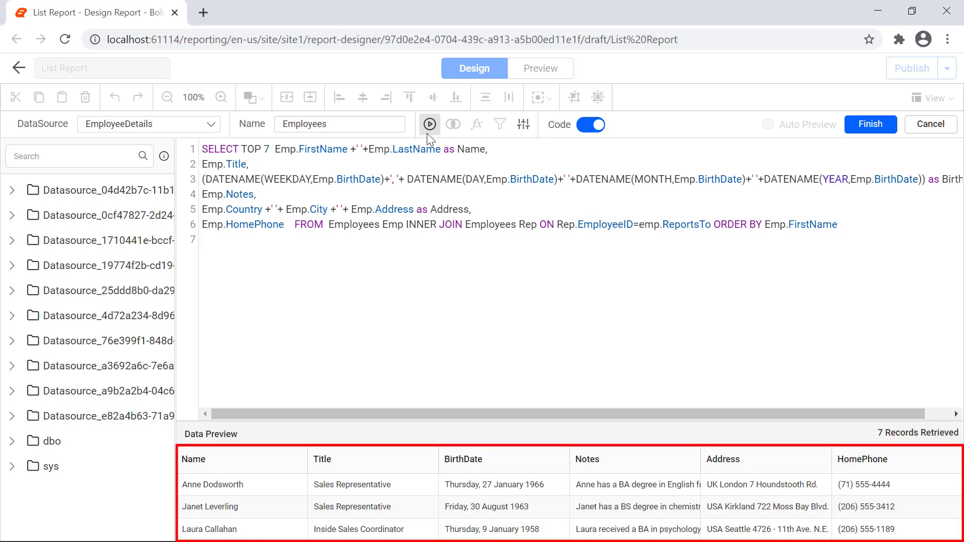
click(863, 130)
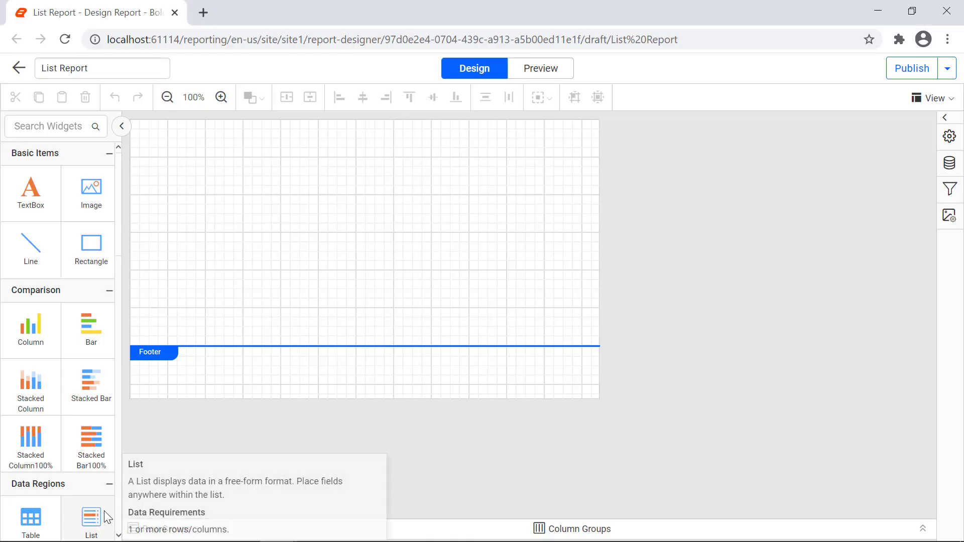
Add a List near the upper-left corner of the report body and assign it the Employees dataset.
drag(91, 519, 149, 154)
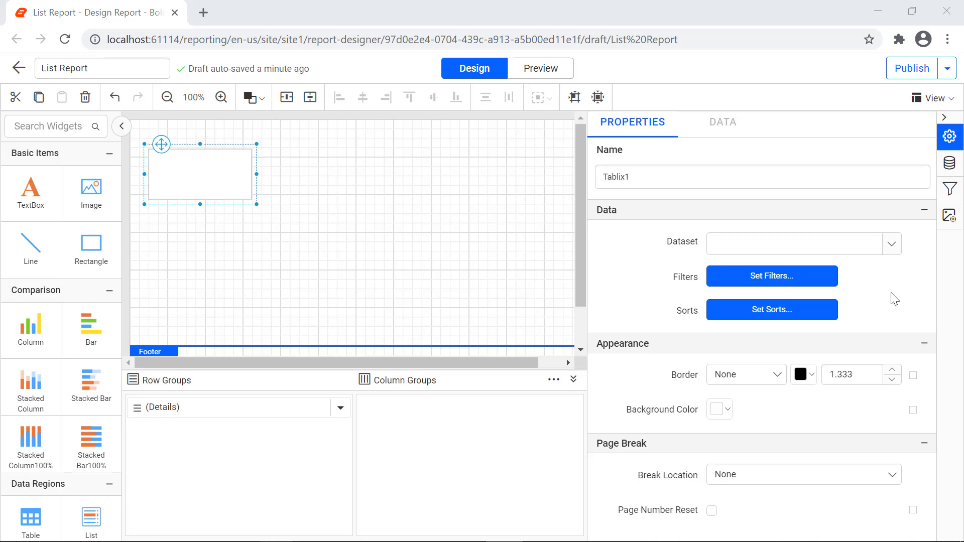
click(897, 250)
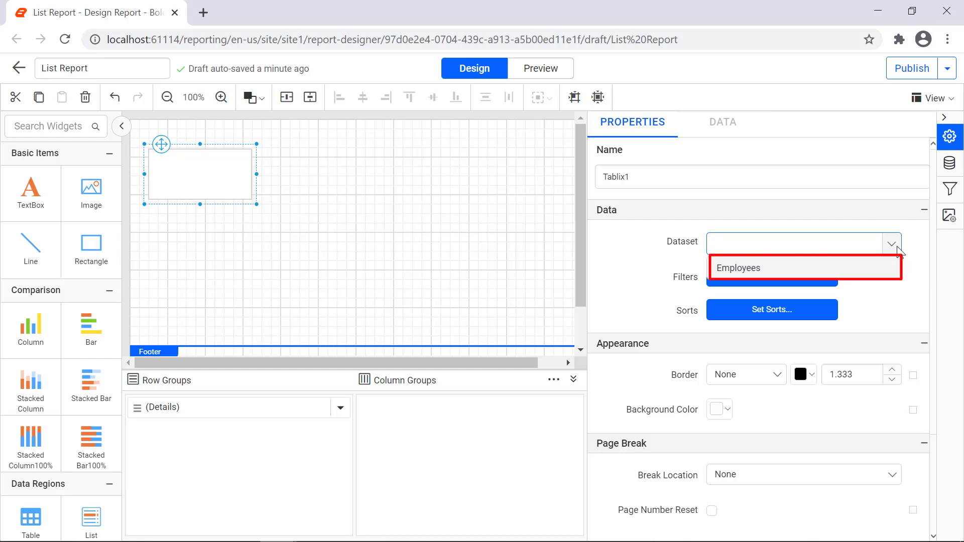
click(890, 271)
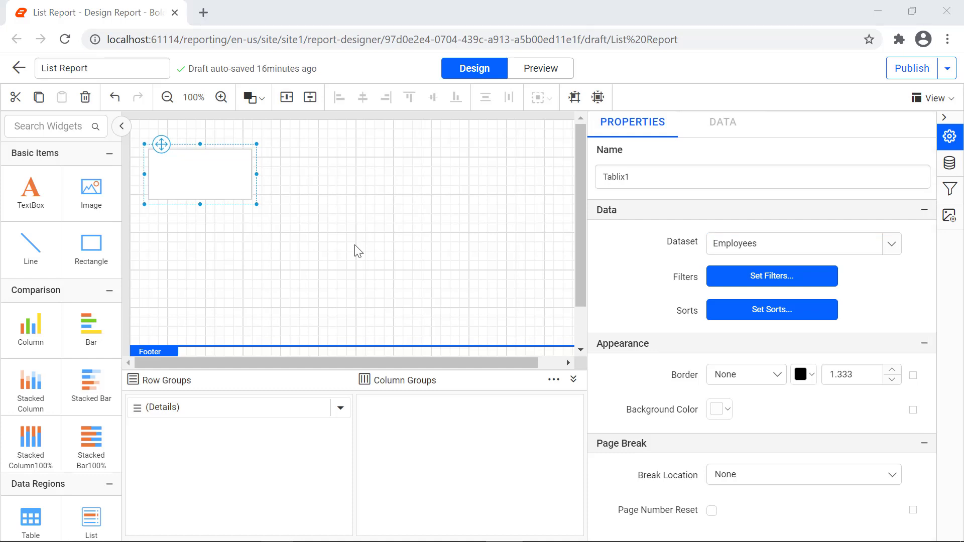
Set the border of the list's inner rectangle to None and enlarge the list to nearly the full page width.
click(254, 200)
click(253, 198)
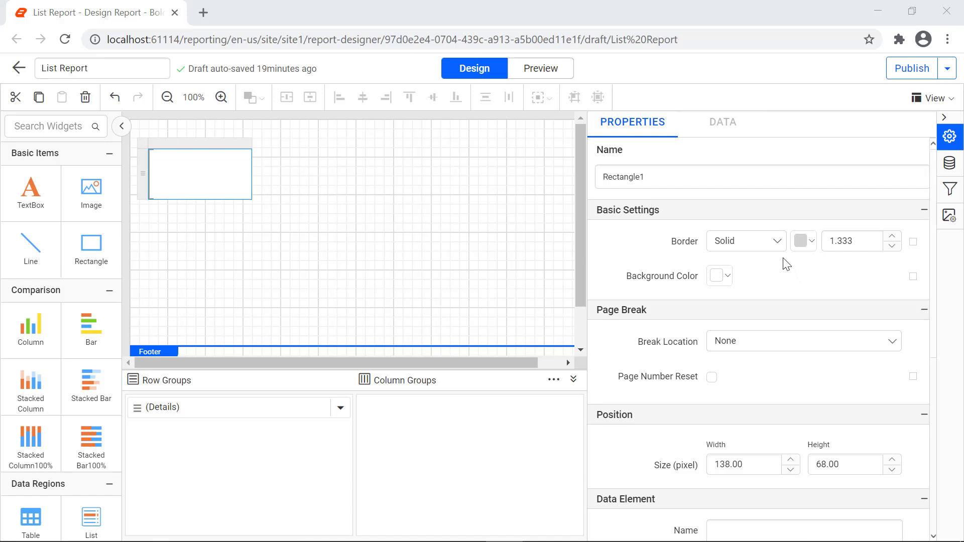
click(774, 241)
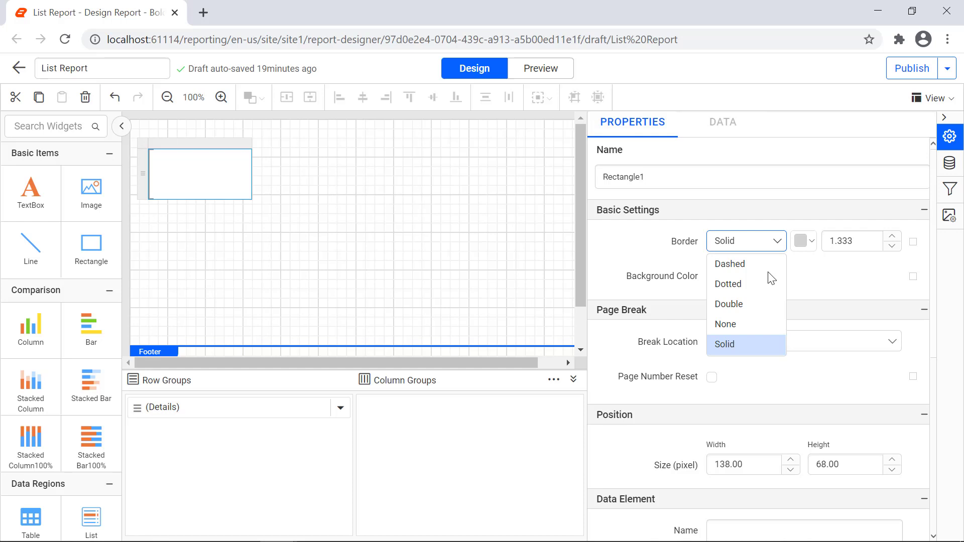
click(747, 325)
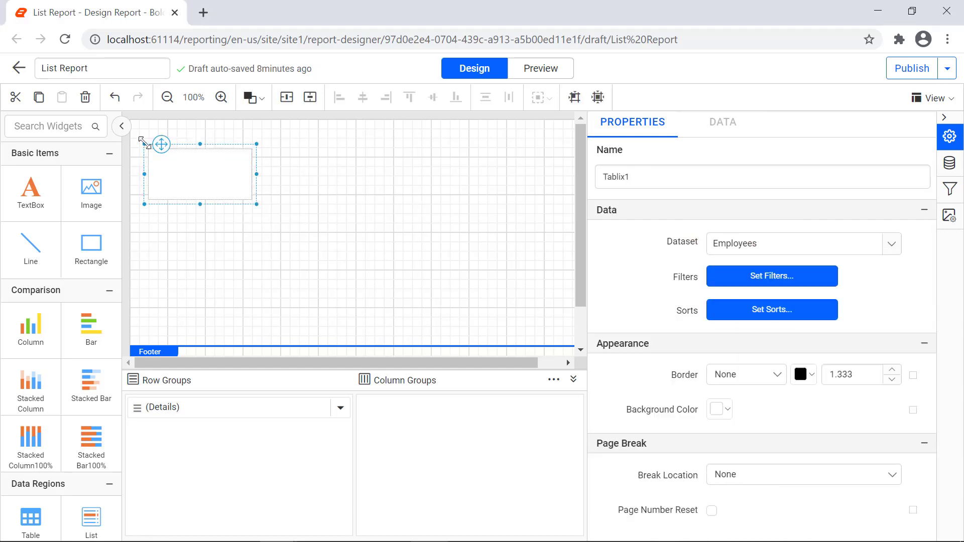
drag(253, 206, 573, 275)
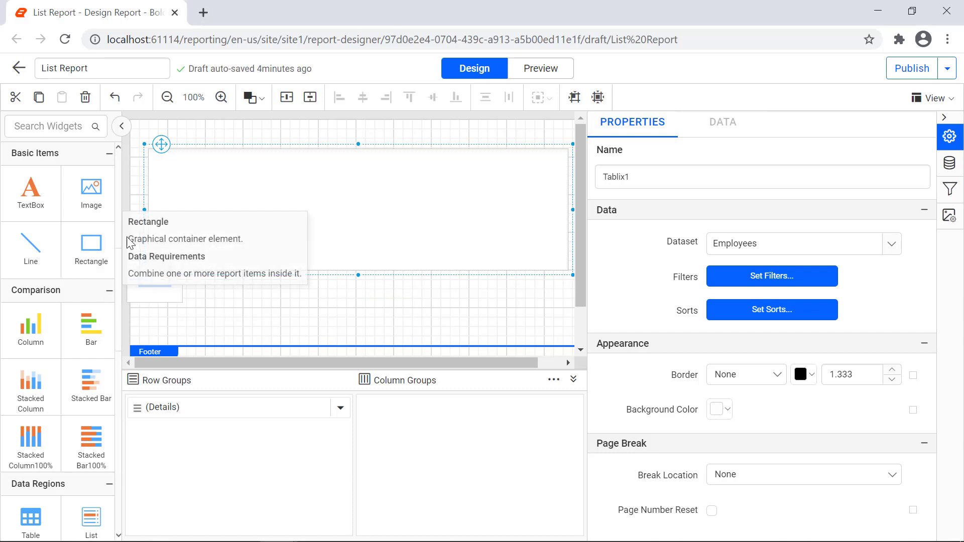
Place two rectangles side by side inside the list, the first about 182 by 147 px, the second filling the remaining width.
drag(91, 243, 316, 163)
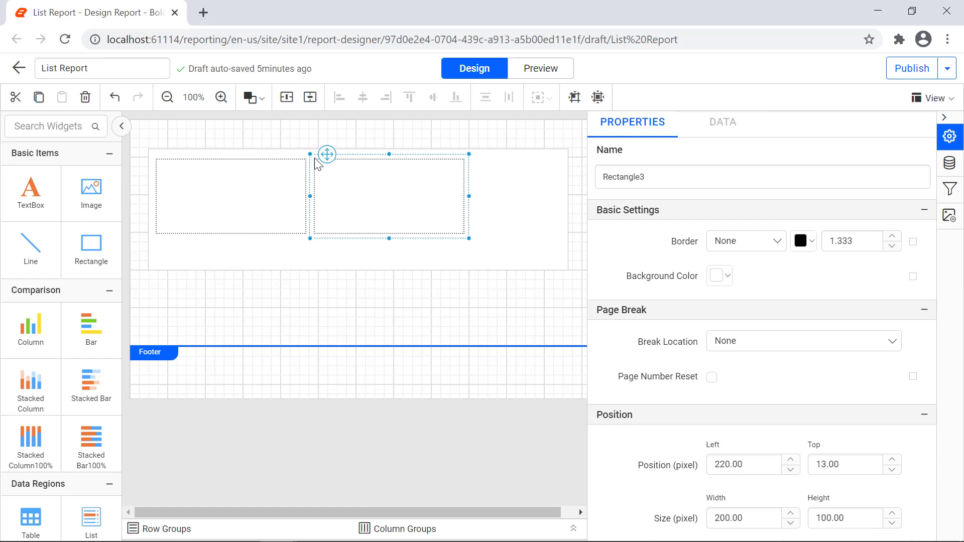
drag(307, 233, 294, 267)
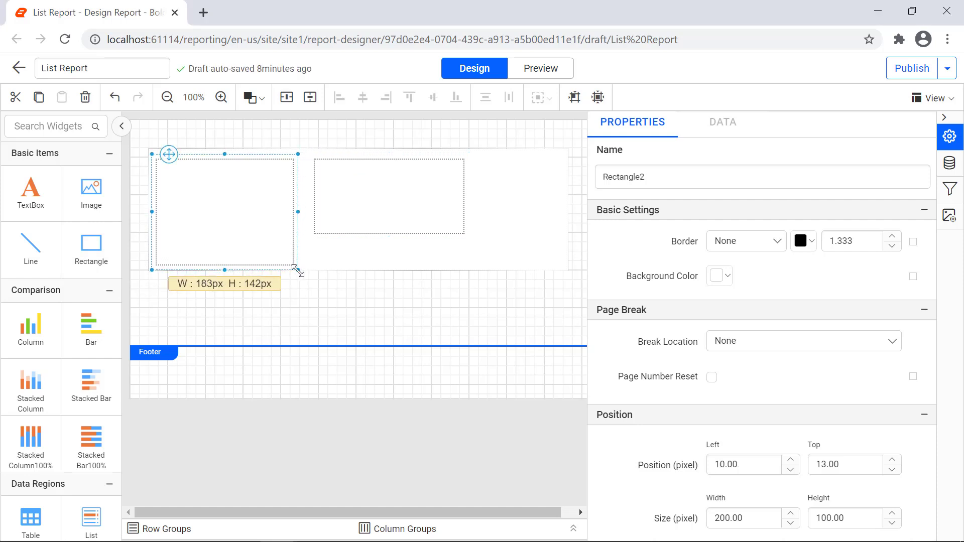
click(336, 168)
drag(336, 169, 321, 168)
drag(454, 238, 568, 271)
click(526, 300)
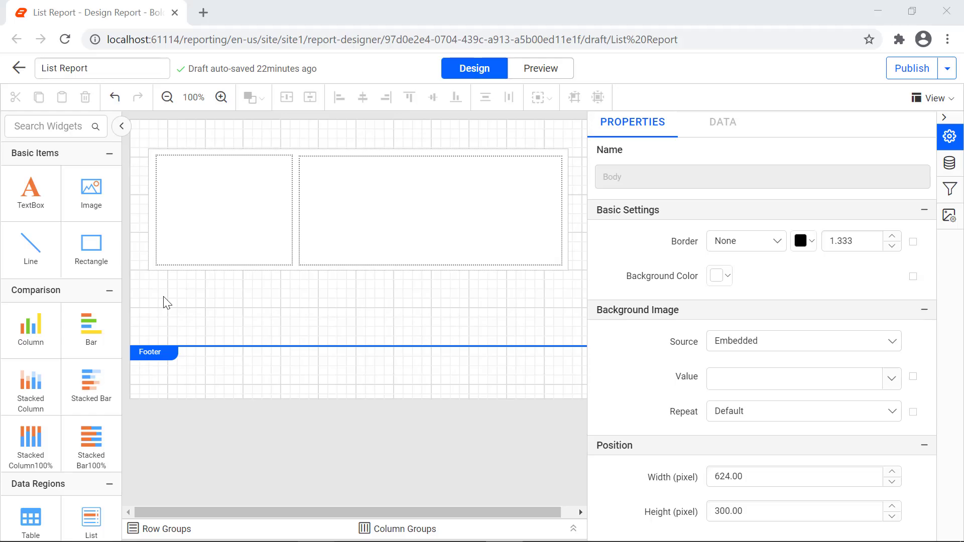
Add an Image inside the list's left rectangle and enlarge it to fill that rectangle.
drag(91, 192, 167, 176)
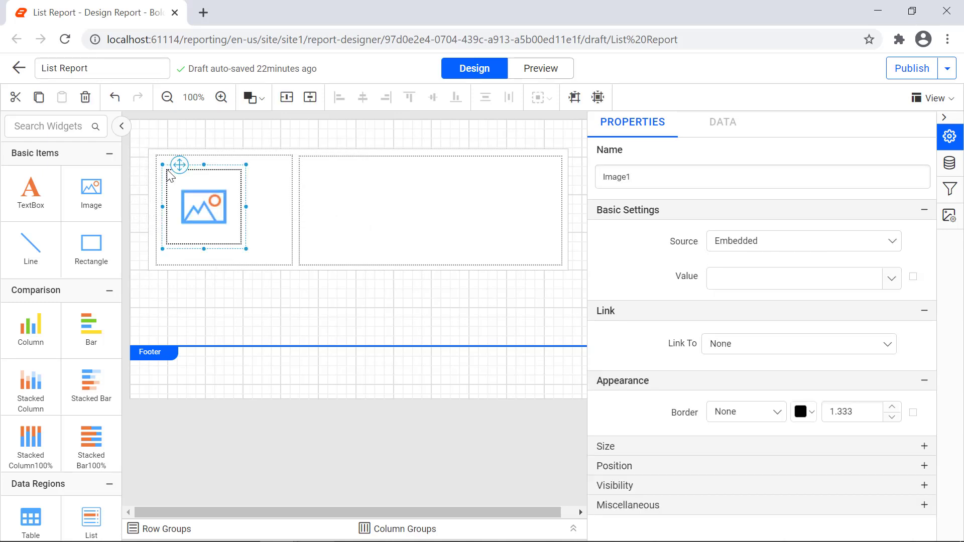
drag(179, 165, 171, 155)
drag(238, 239, 294, 267)
click(302, 285)
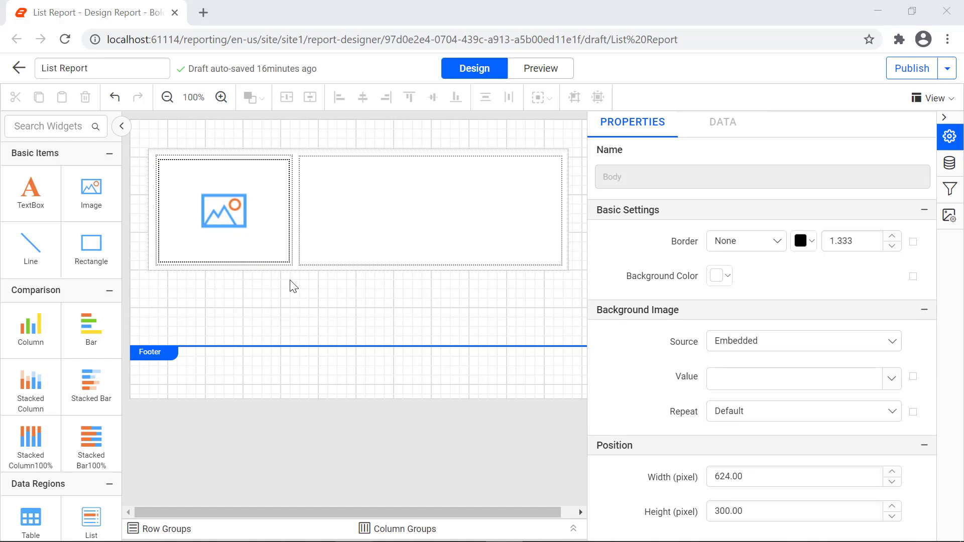
right_click(294, 265)
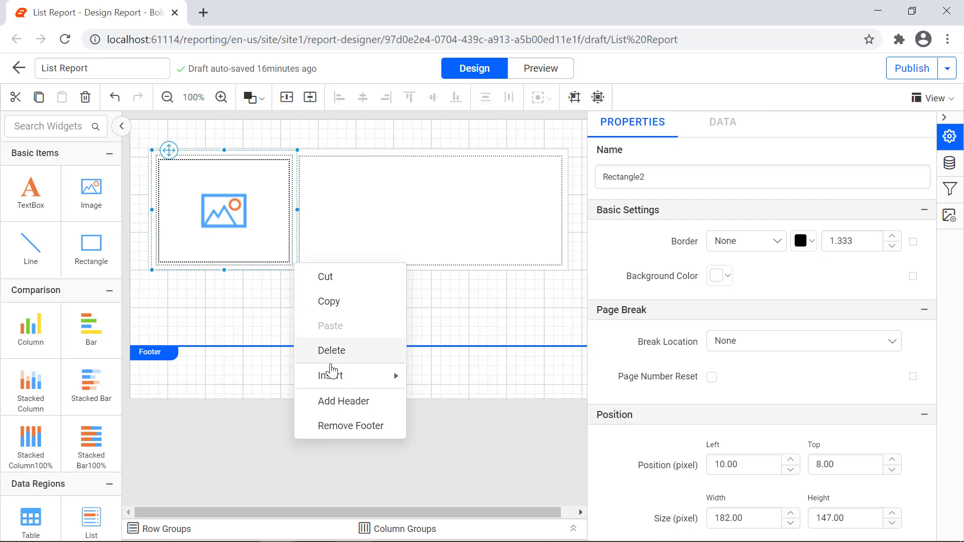
mouse_move(336, 378)
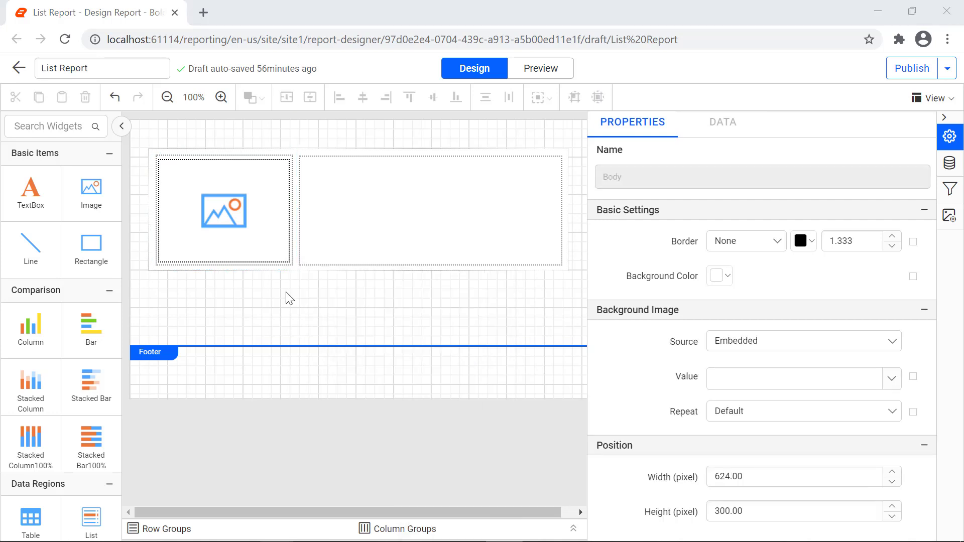
Set the source of the image in the left rectangle to External.
click(273, 243)
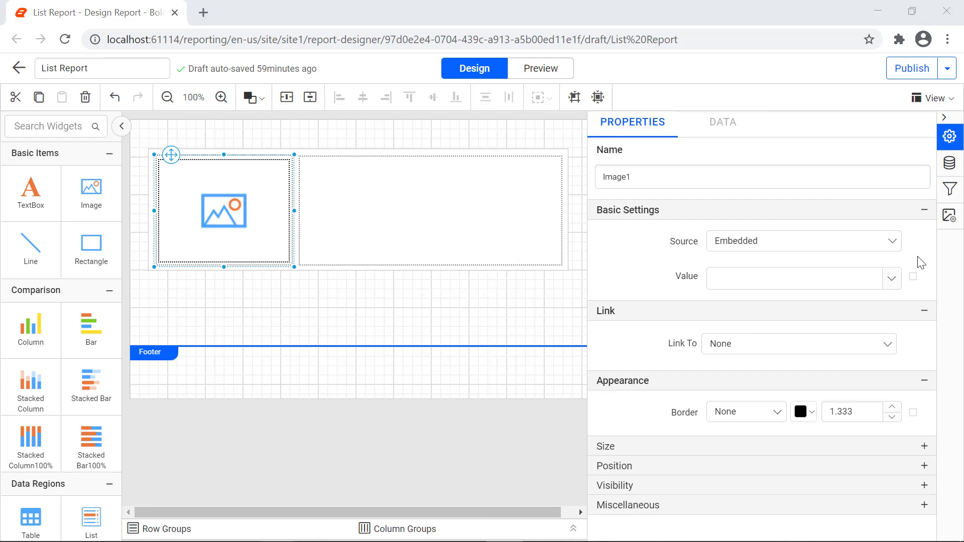
click(898, 250)
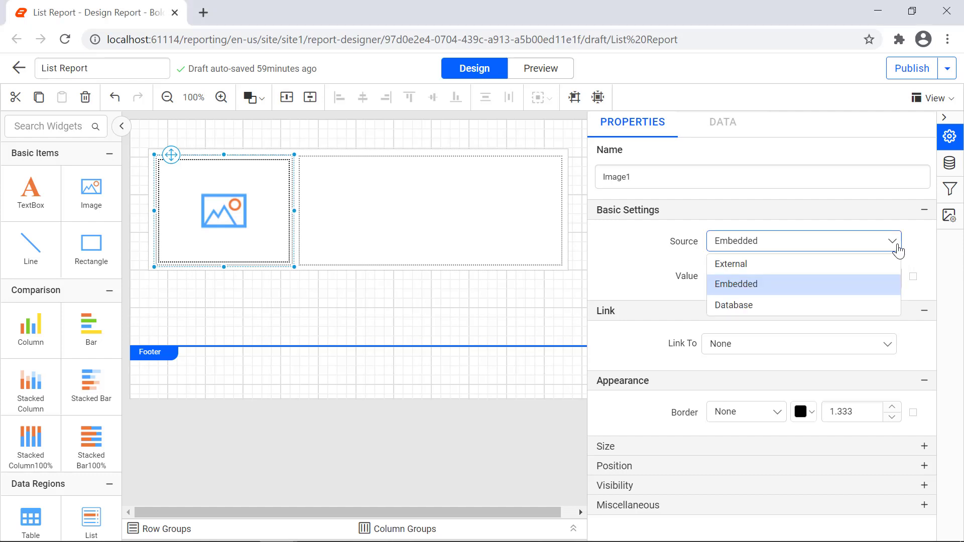
click(889, 262)
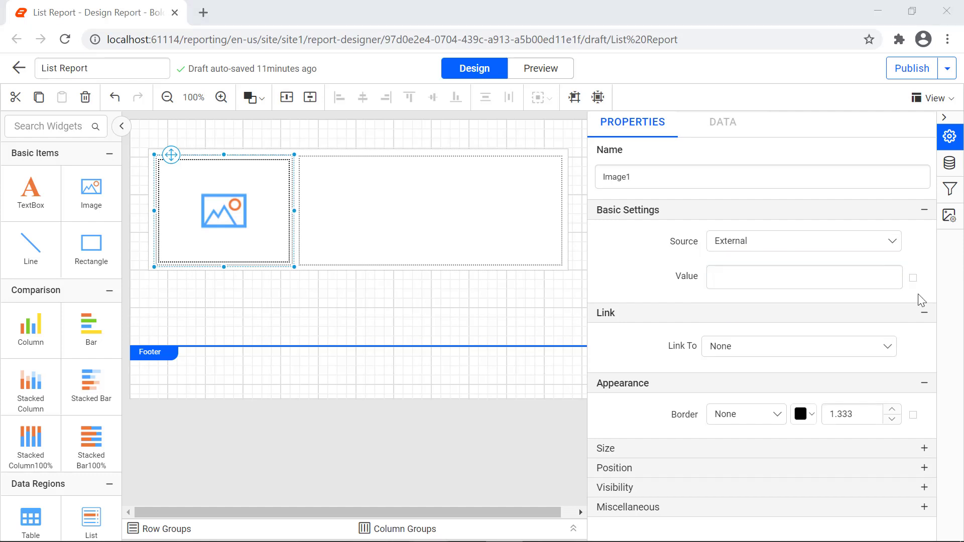
click(913, 279)
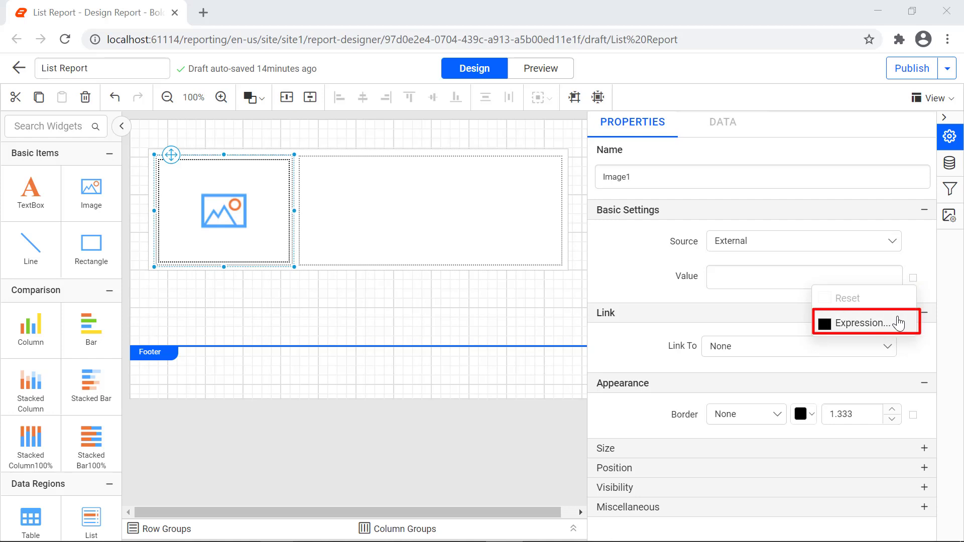
click(898, 323)
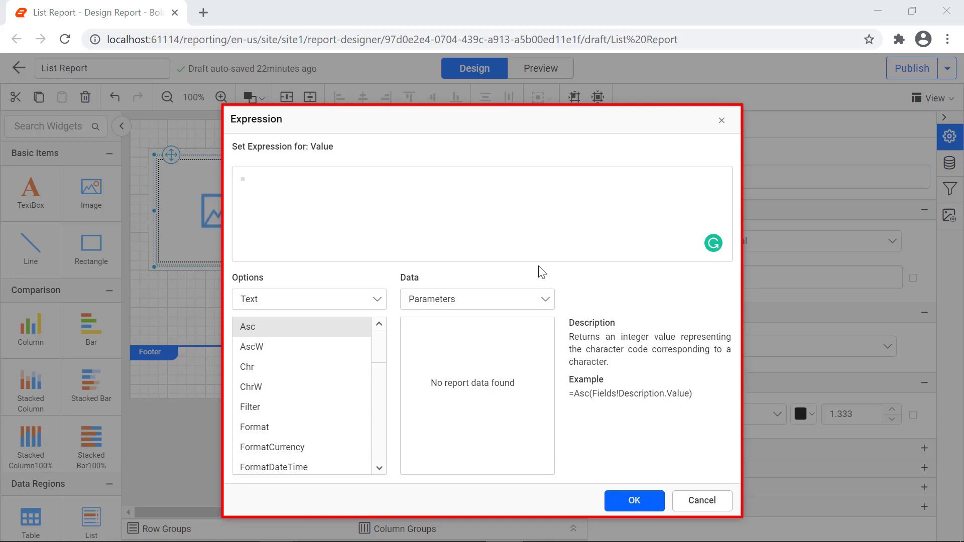
click(499, 211)
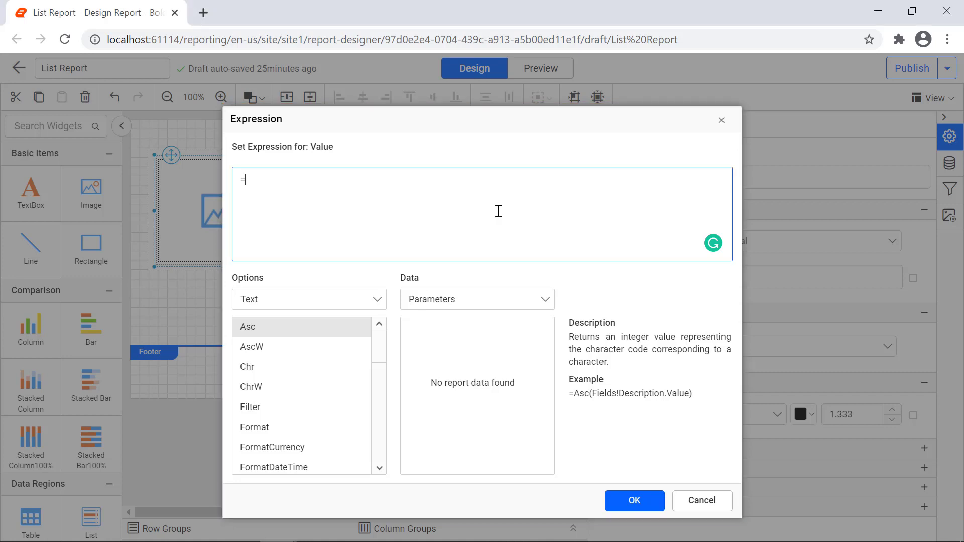
key(ctrl+v)
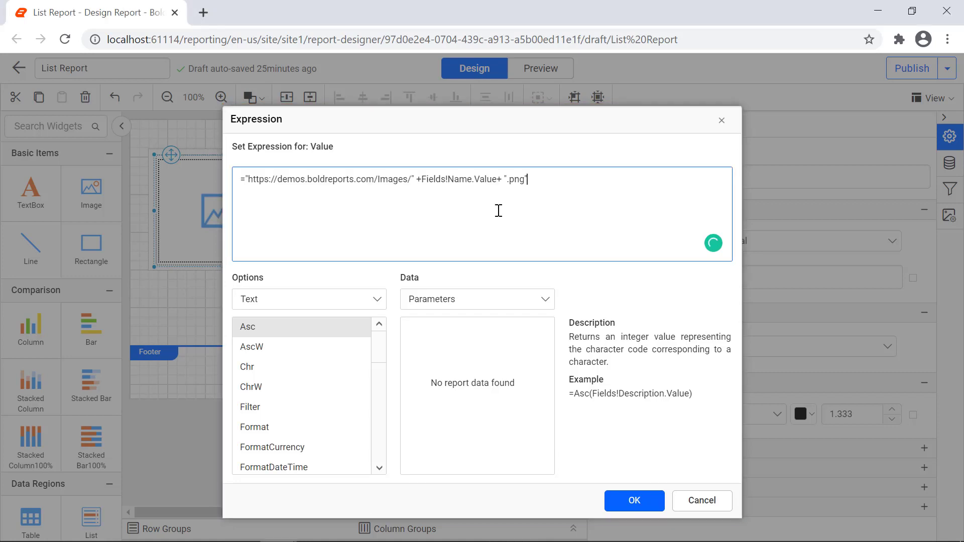
click(646, 500)
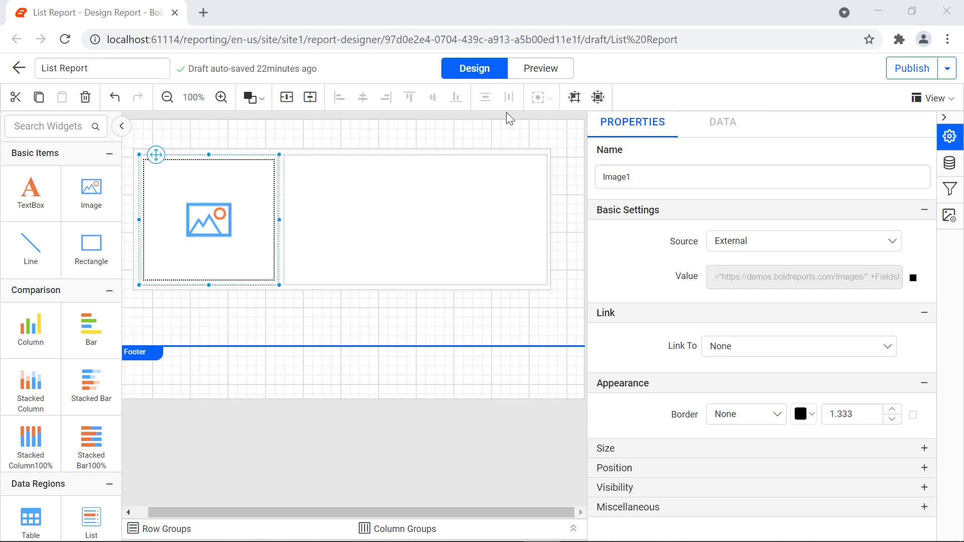
click(538, 81)
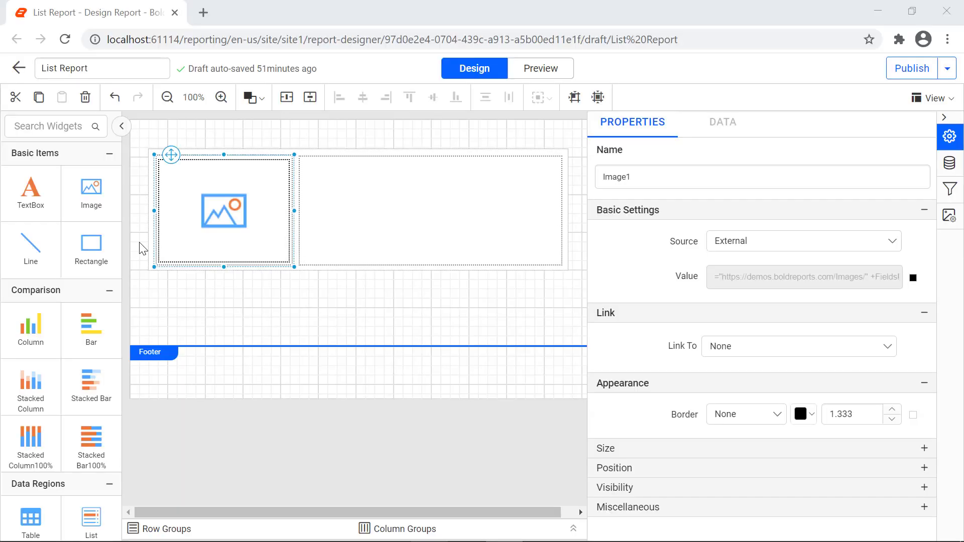
Add a text box of about 100 by 21 px at the right rectangle's upper-left corner, containing the label "Name:".
drag(30, 186, 306, 170)
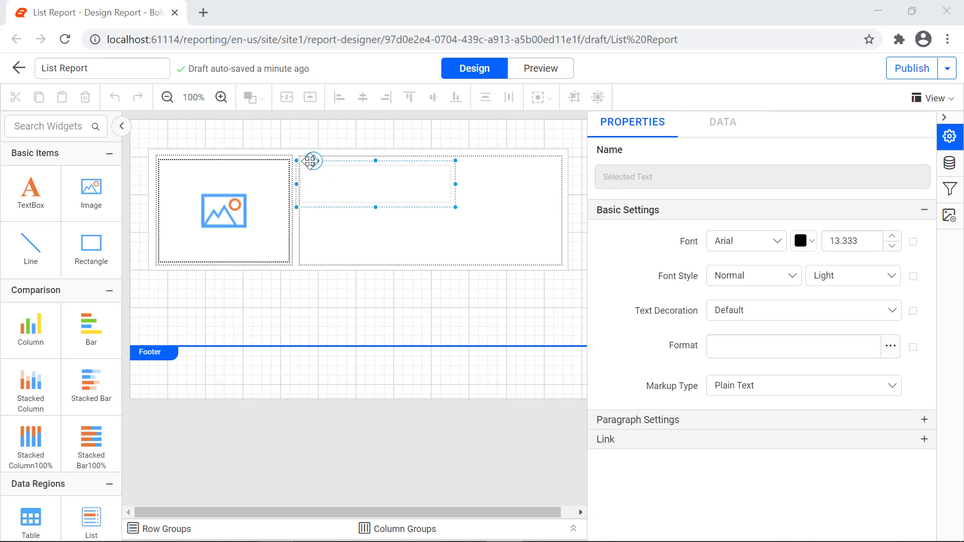
drag(314, 161, 316, 156)
drag(458, 200, 379, 175)
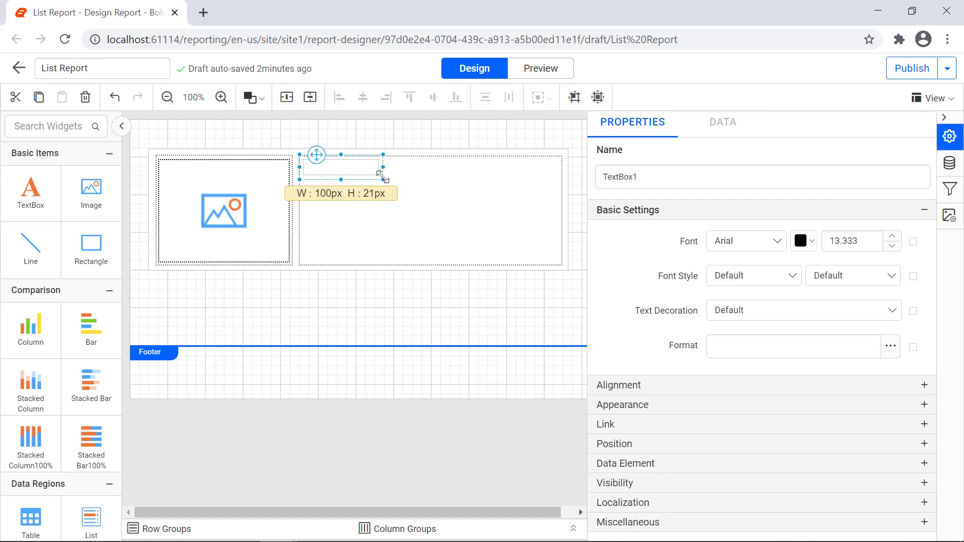
click(406, 194)
double_click(356, 171)
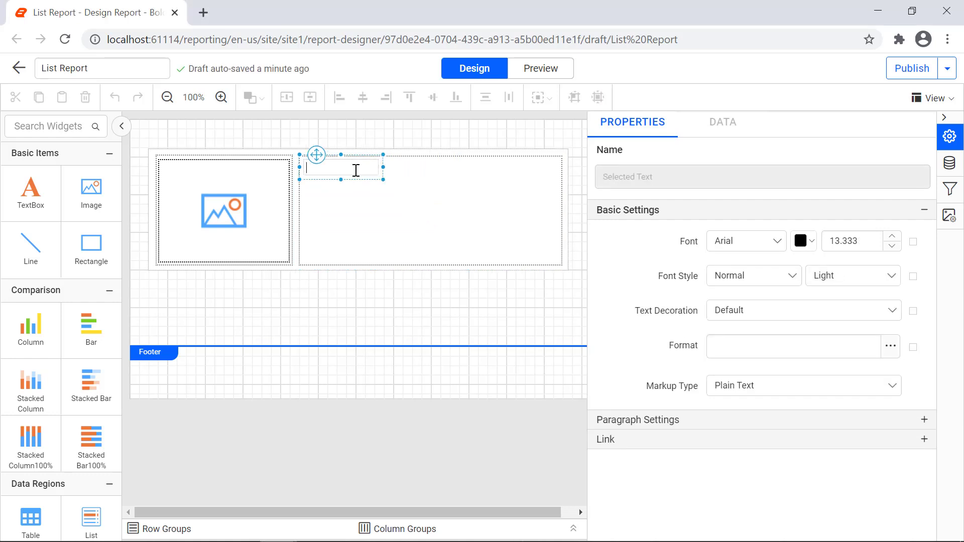
text(Name:)
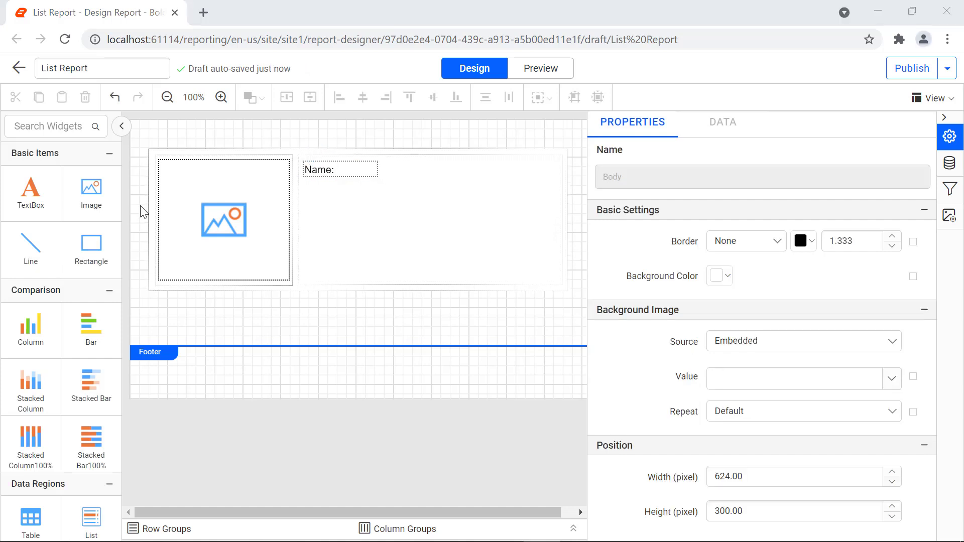
Add a text box directly below the "Name:" label, matching its size, and enter the label "Designation:".
drag(31, 193, 317, 179)
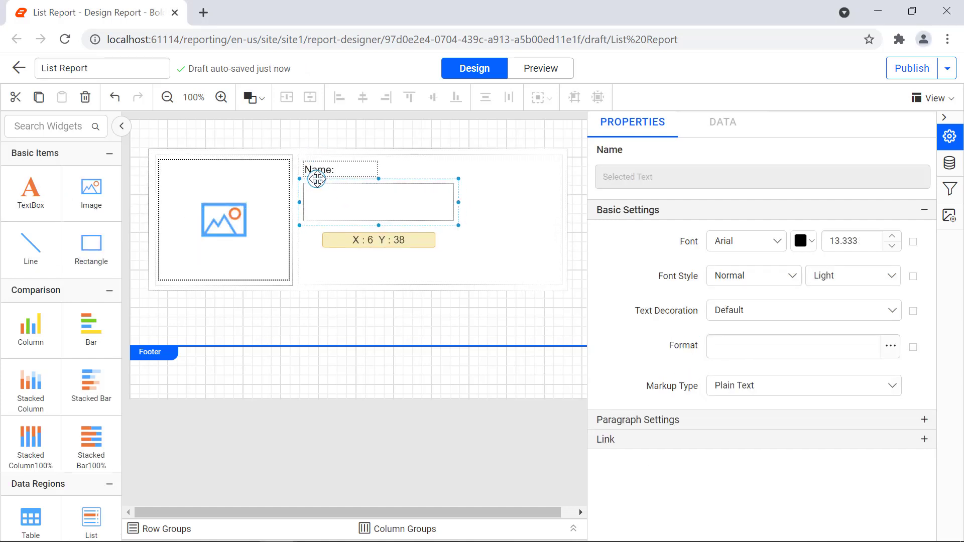
drag(457, 225, 383, 203)
double_click(347, 195)
text(De)
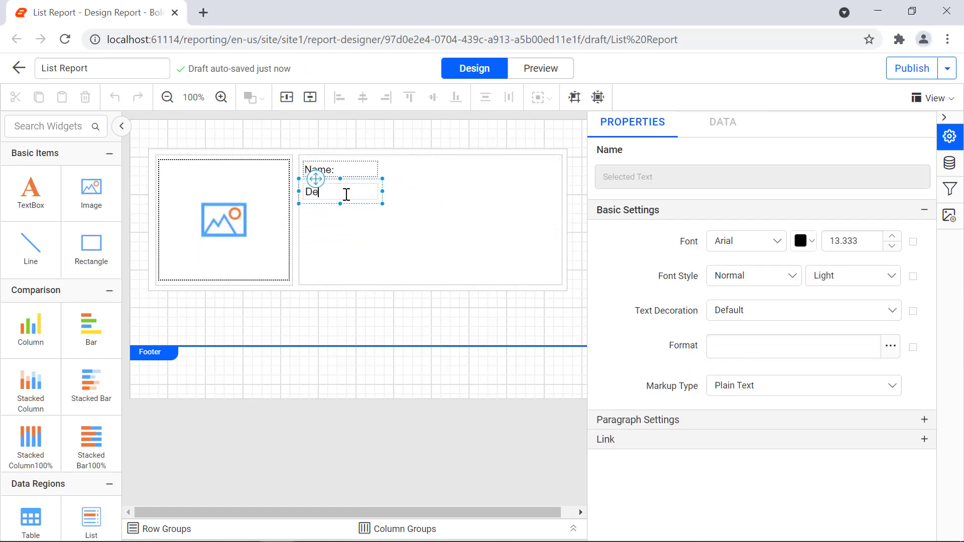
text(signation:)
Add a text box of the same size below the "Designation:" label, containing the label "Birth Date:".
drag(31, 193, 306, 205)
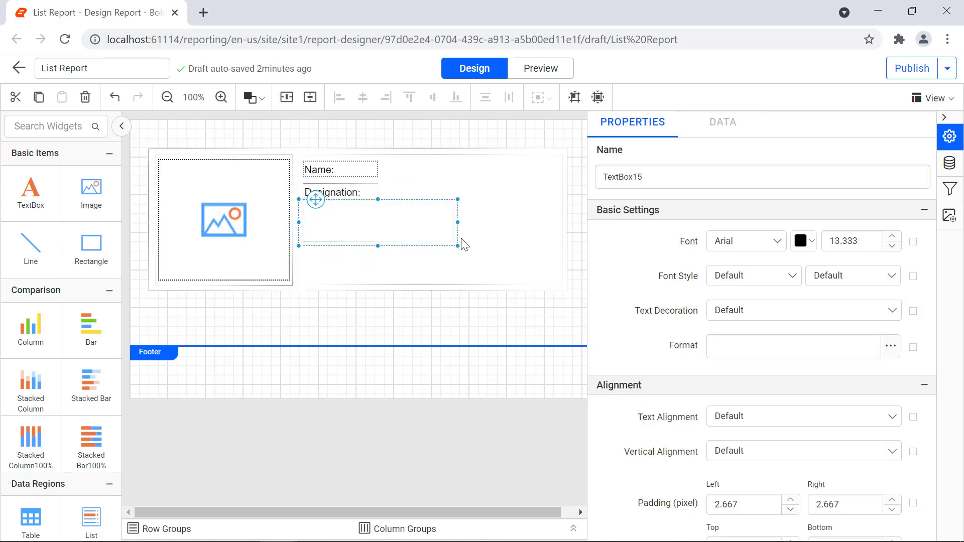
drag(458, 244, 383, 221)
double_click(334, 213)
text(Birth)
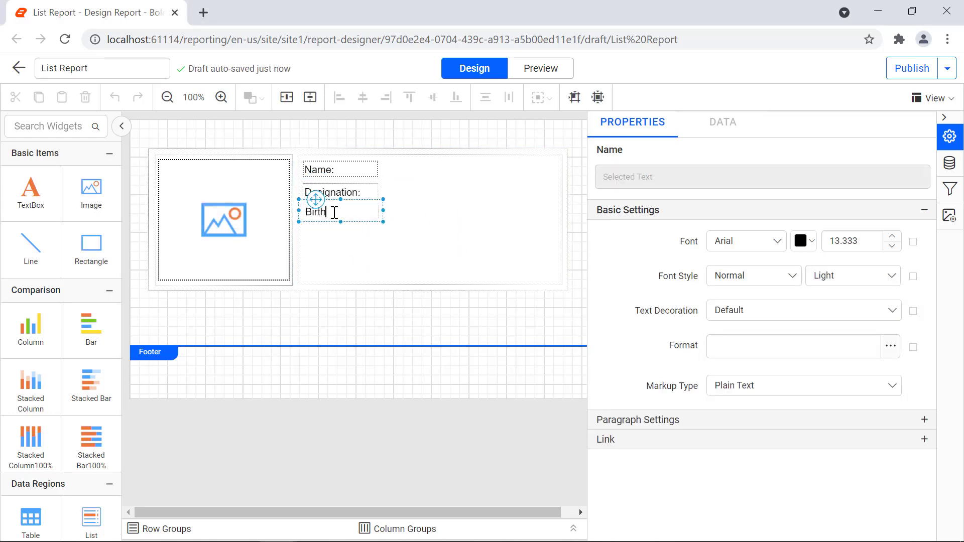
text( Date:)
Add a label-sized text box below "Birth Date:" containing the label "About:".
drag(31, 193, 316, 222)
drag(457, 267, 383, 245)
double_click(327, 235)
text(About:)
Add a label-sized text box below "About:" containing the label "Address:".
drag(30, 193, 314, 241)
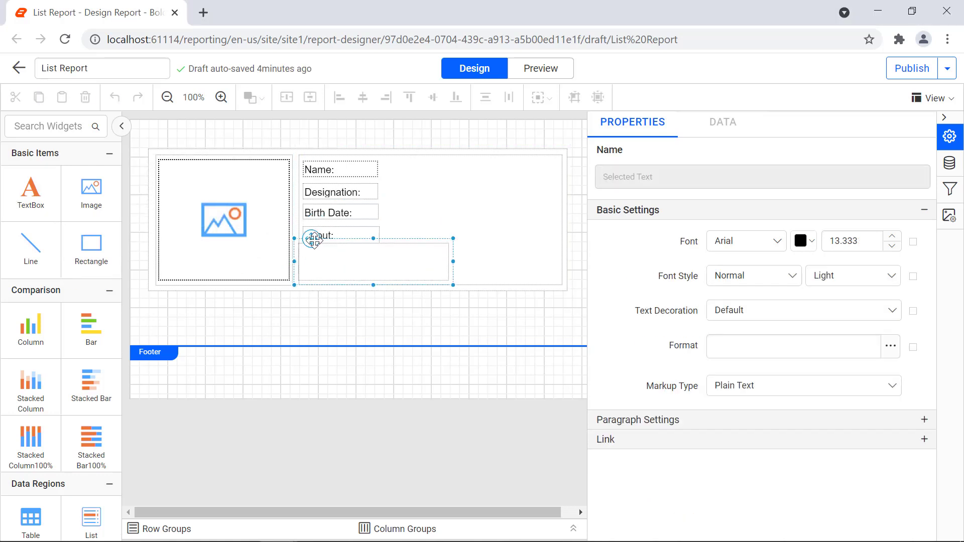
drag(452, 285, 385, 268)
double_click(332, 256)
text(Address:)
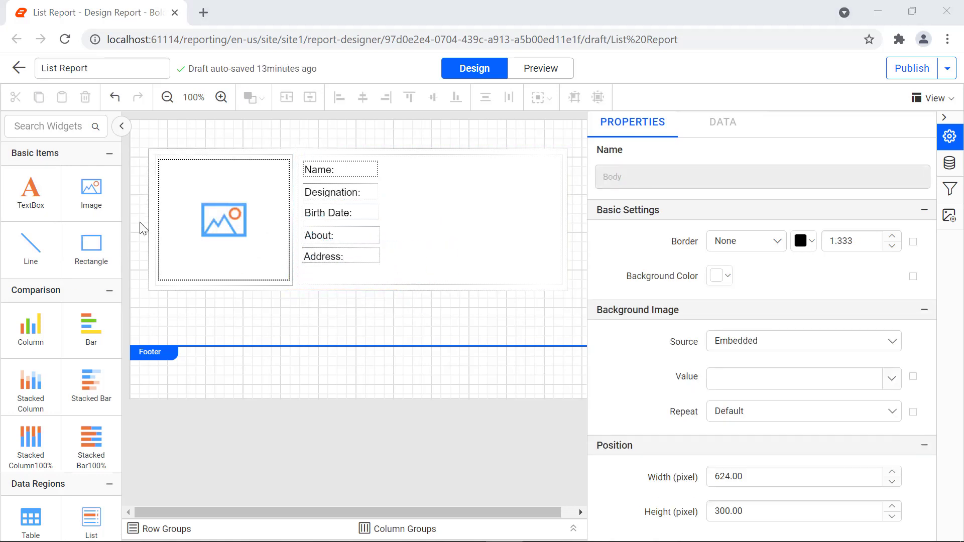
Add a text box of about 102 by 16 px below the "Address:" label, containing the label "Phone Number:".
drag(31, 193, 407, 217)
drag(546, 261, 469, 245)
drag(408, 218, 318, 263)
drag(377, 291, 387, 284)
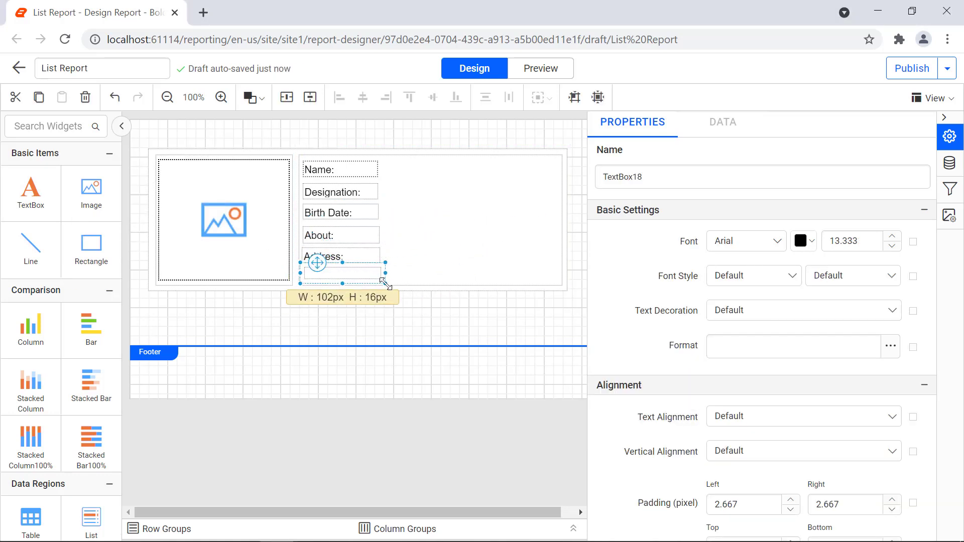
double_click(332, 273)
text(Phone Number:)
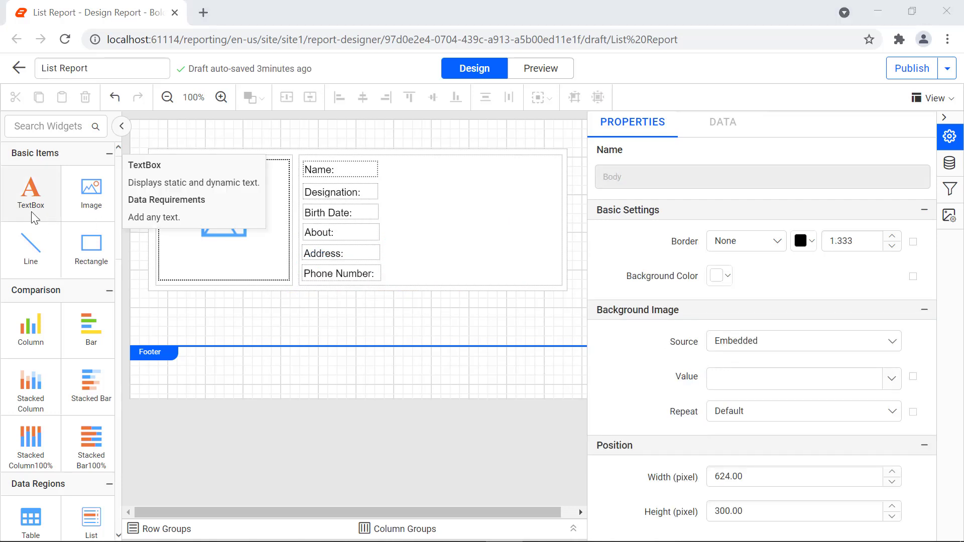
Add a text box beside "Name:", stretched to the rectangle's right edge, and set its expression to the Name field of Employees.
drag(31, 194, 389, 196)
drag(398, 162, 394, 155)
drag(537, 198, 561, 181)
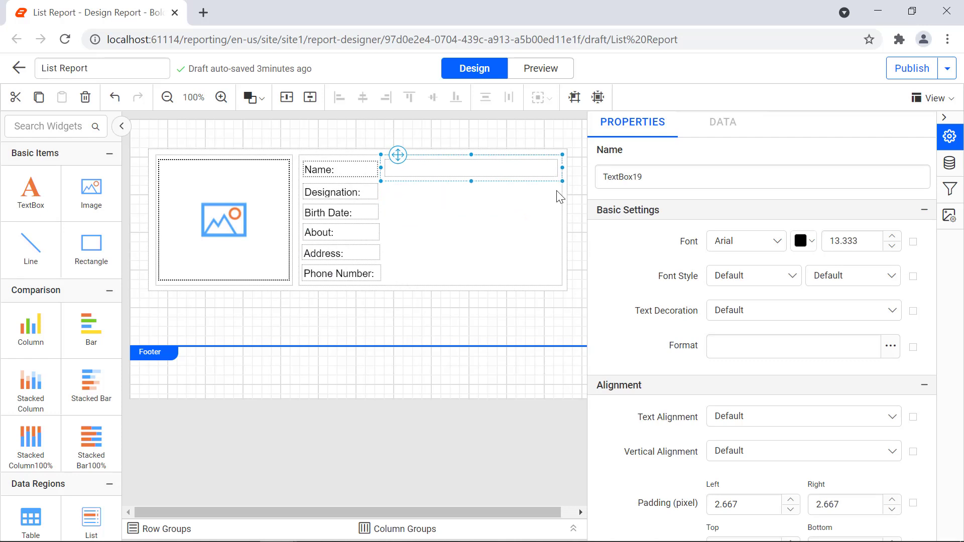
double_click(454, 170)
right_click(454, 171)
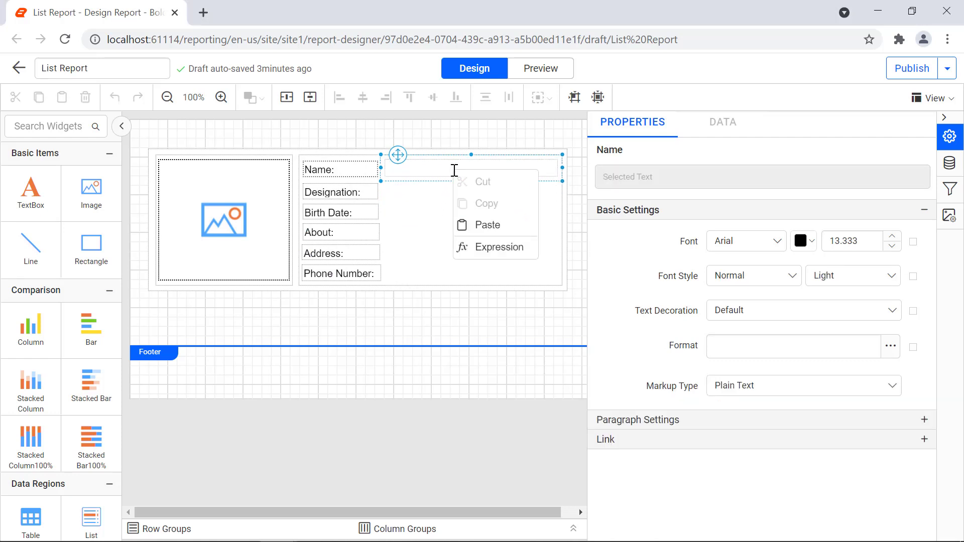
click(492, 248)
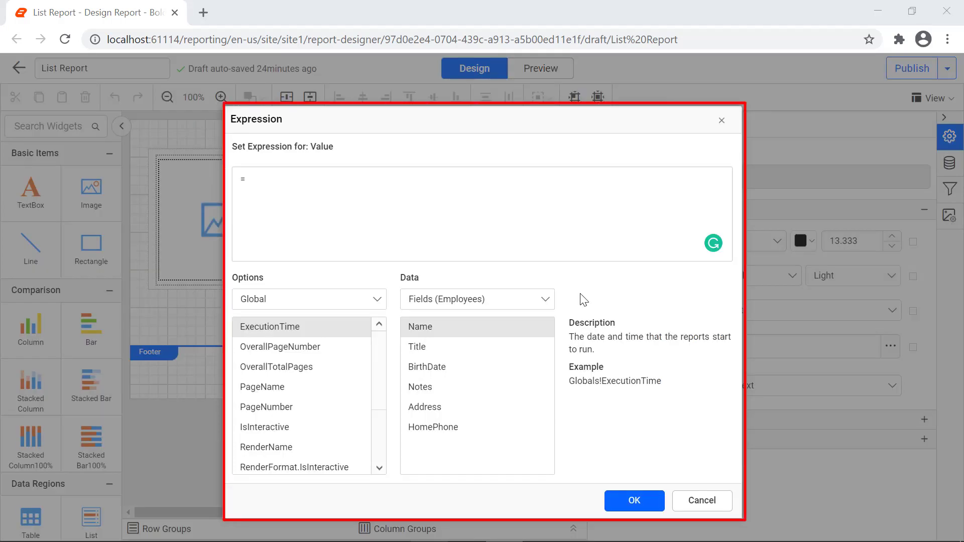
double_click(549, 330)
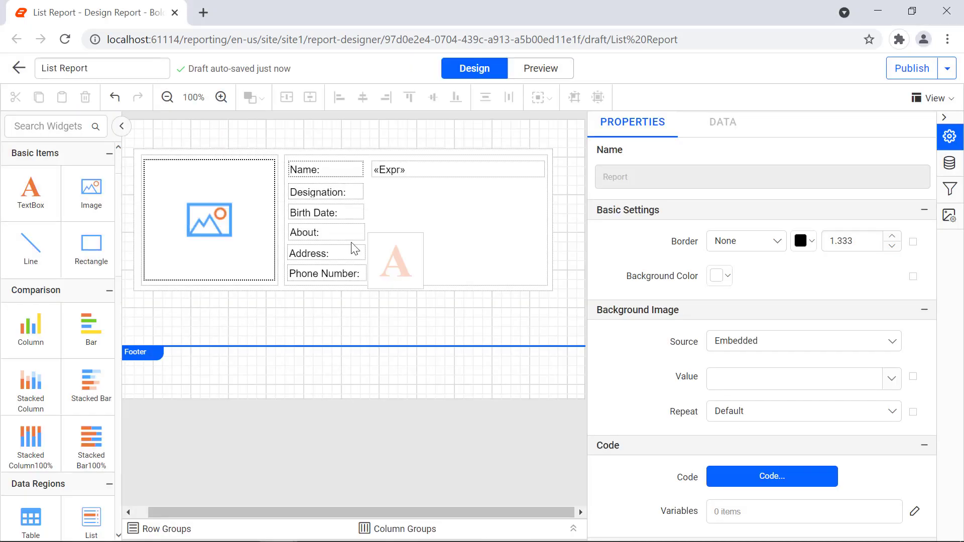
Add a one-line text box beside "Designation:", widened to the rectangle's right edge, and set its expression to the Title field.
drag(393, 260, 384, 179)
drag(523, 204, 547, 202)
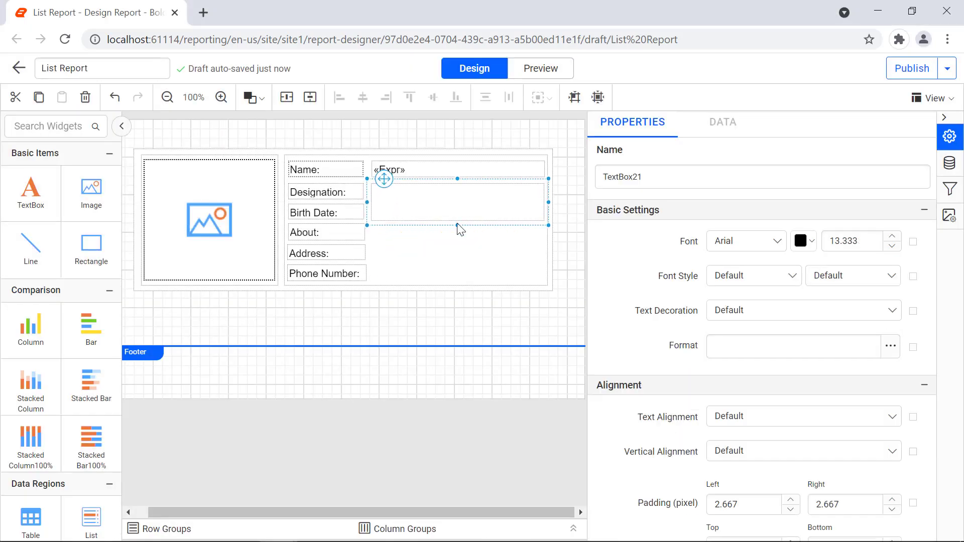
drag(457, 225, 455, 204)
right_click(423, 196)
click(468, 273)
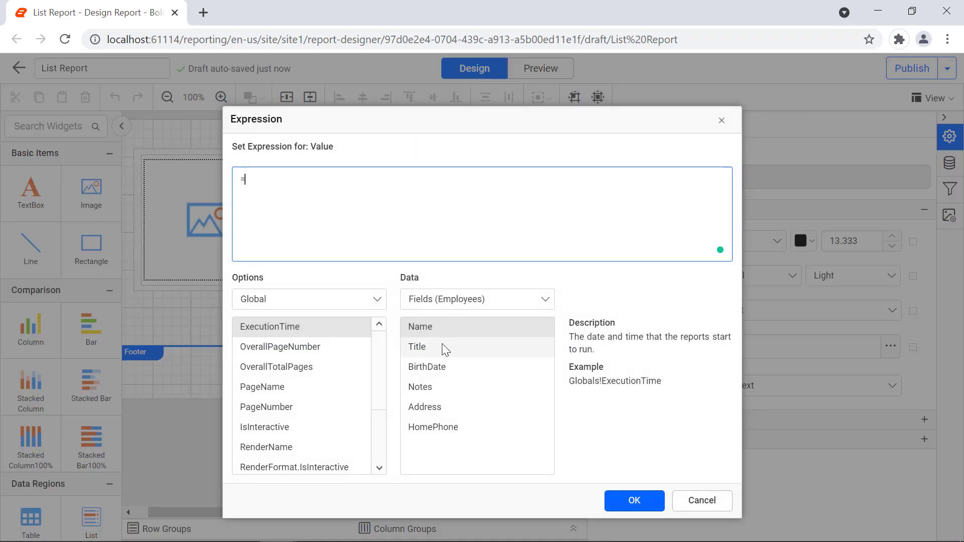
click(634, 506)
Add a one-line text box beside "Birth Date:", widened to the rectangle's right edge, with the expression =Fields!BirthDate.Value.
drag(393, 246, 385, 200)
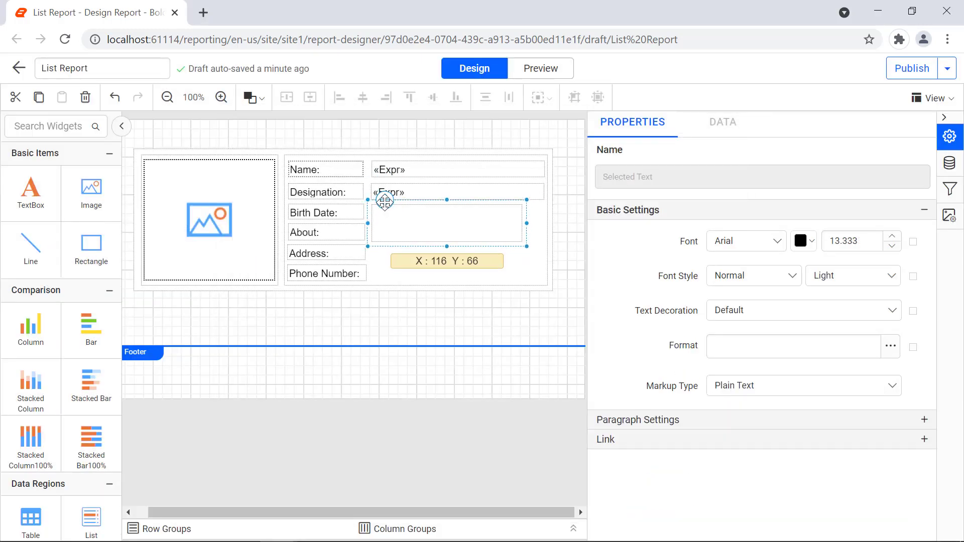
drag(525, 224, 547, 220)
drag(458, 246, 457, 222)
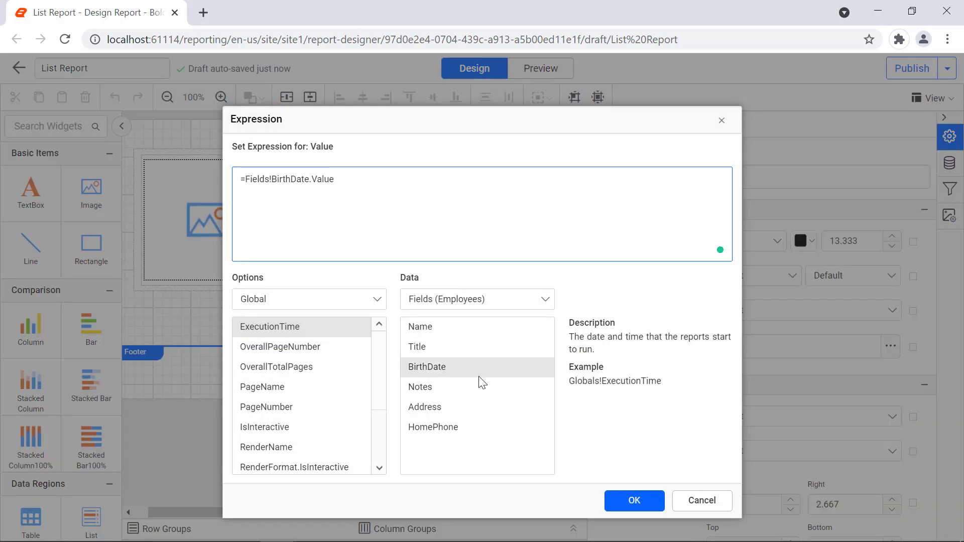
click(633, 499)
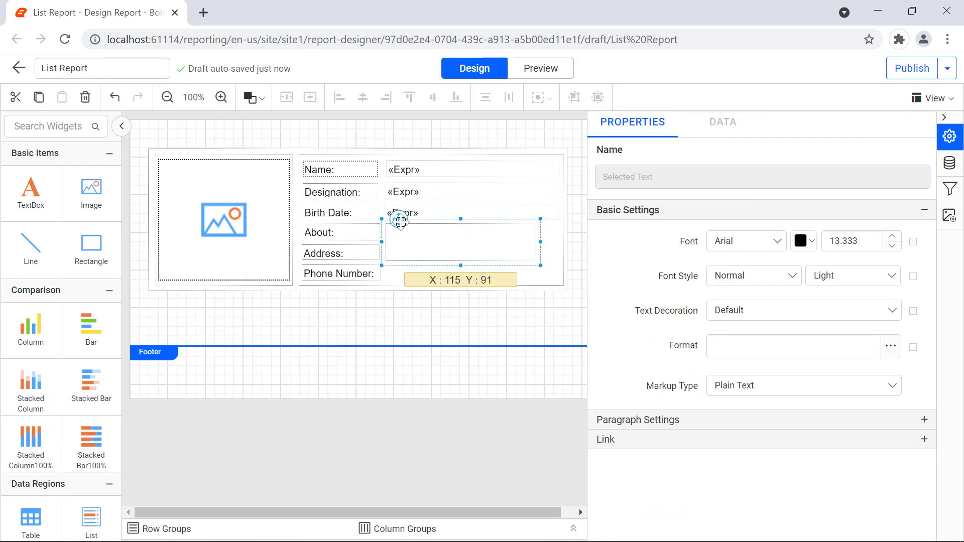
Add one-line expression text boxes beside the "About:" and "Address:" labels, extending to the rectangle's right edge.
drag(533, 242, 561, 243)
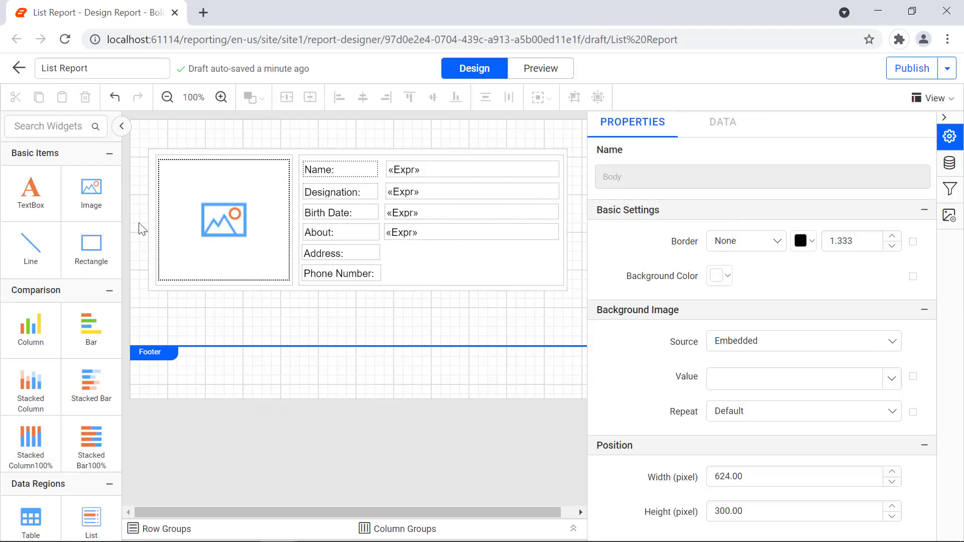
drag(140, 226, 394, 240)
drag(458, 274, 464, 265)
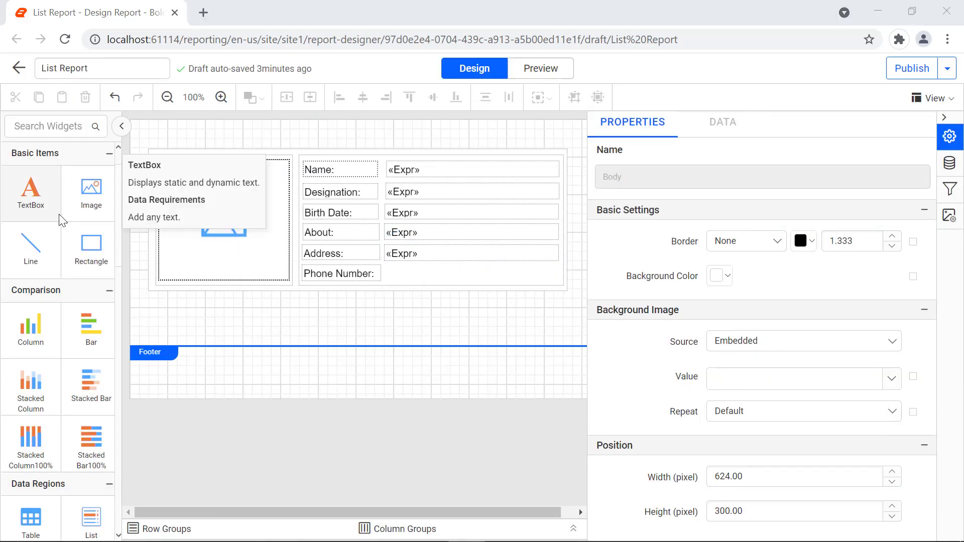
Add a one-line expression text box beside "Phone Number:" and shorten the enclosing rectangle to fit its contents.
drag(61, 220, 389, 261)
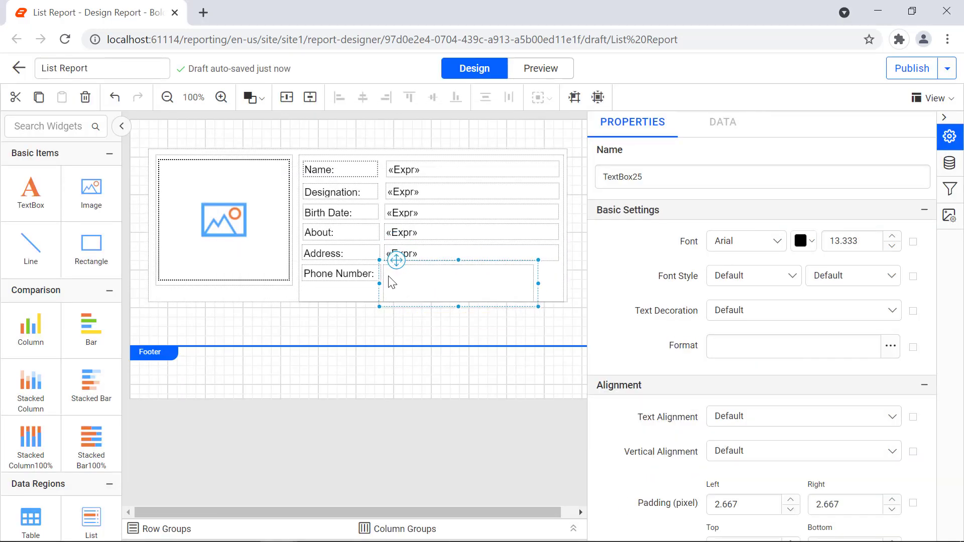
drag(465, 303, 474, 288)
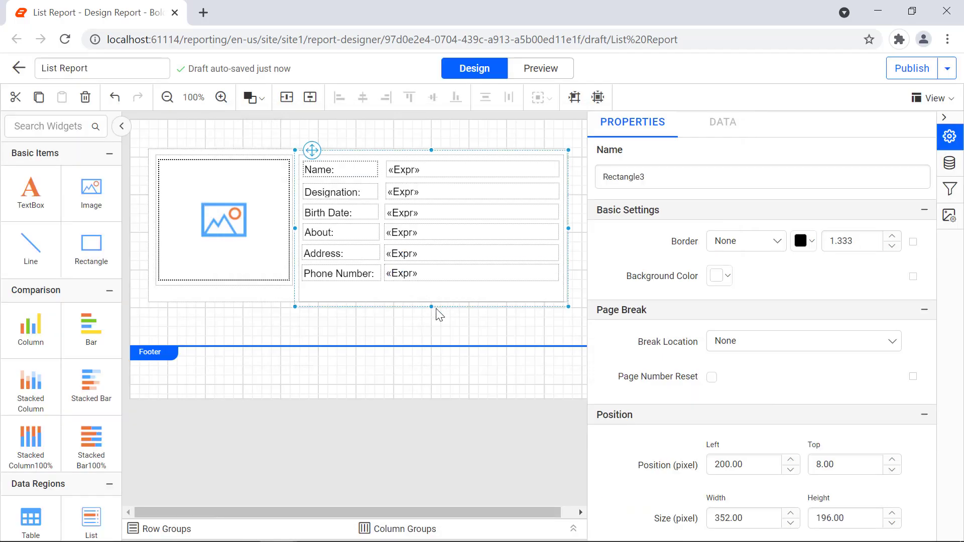
click(352, 294)
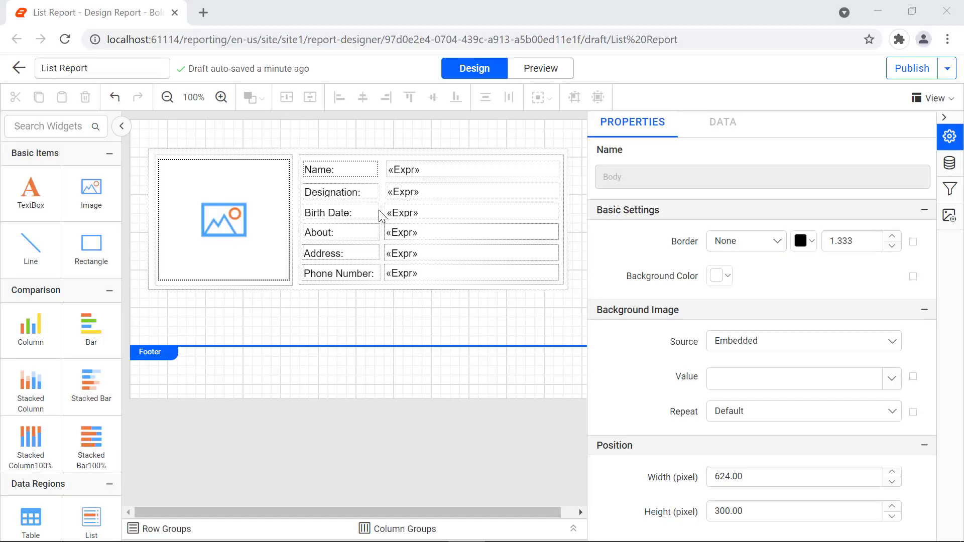
Set the font of all six label text boxes, from "Name:" to "Phone Number:", to Segoe UI.
click(370, 173)
ctrl+click(370, 192)
ctrl+click(365, 215)
ctrl+click(357, 240)
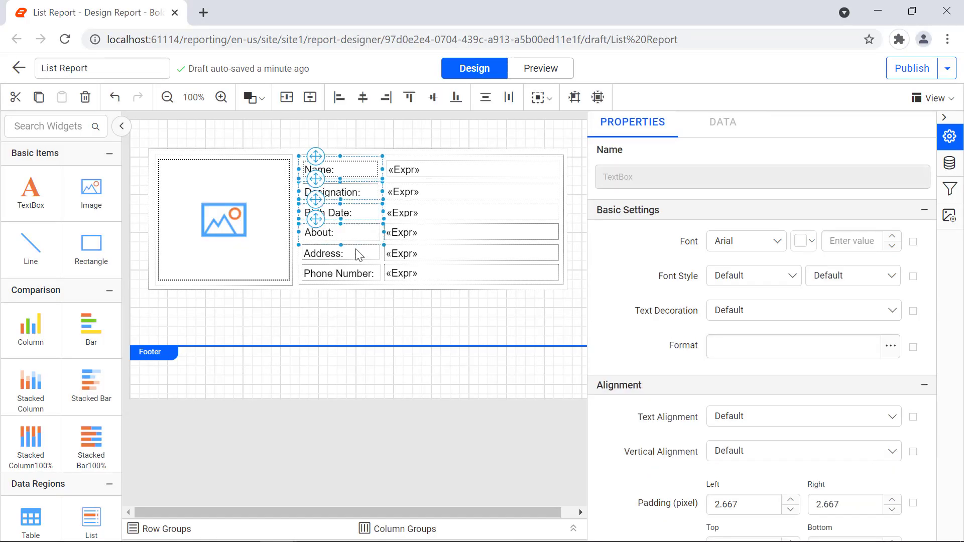
ctrl+click(359, 258)
ctrl+click(353, 281)
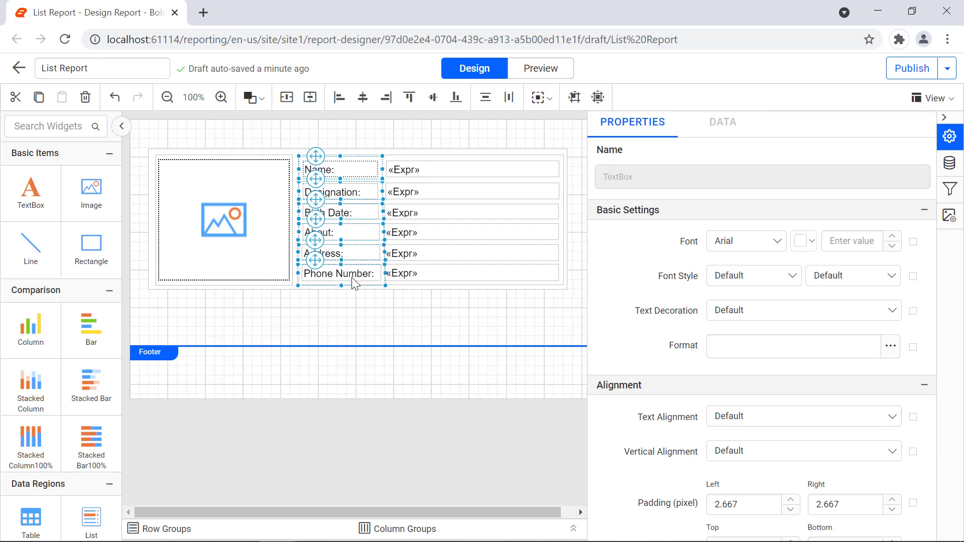
click(777, 246)
scroll(770, 298, down, 15)
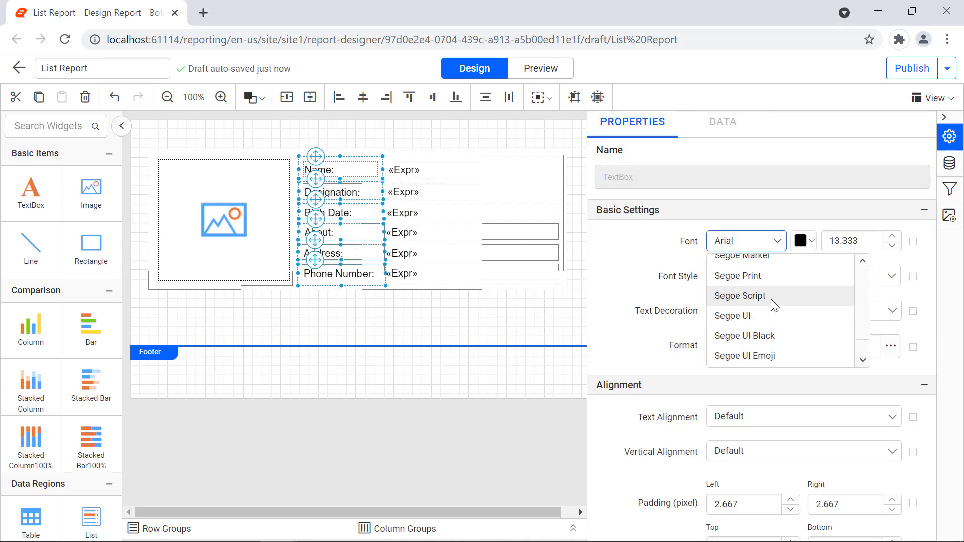
scroll(770, 299, down, 5)
scroll(770, 299, up, 4)
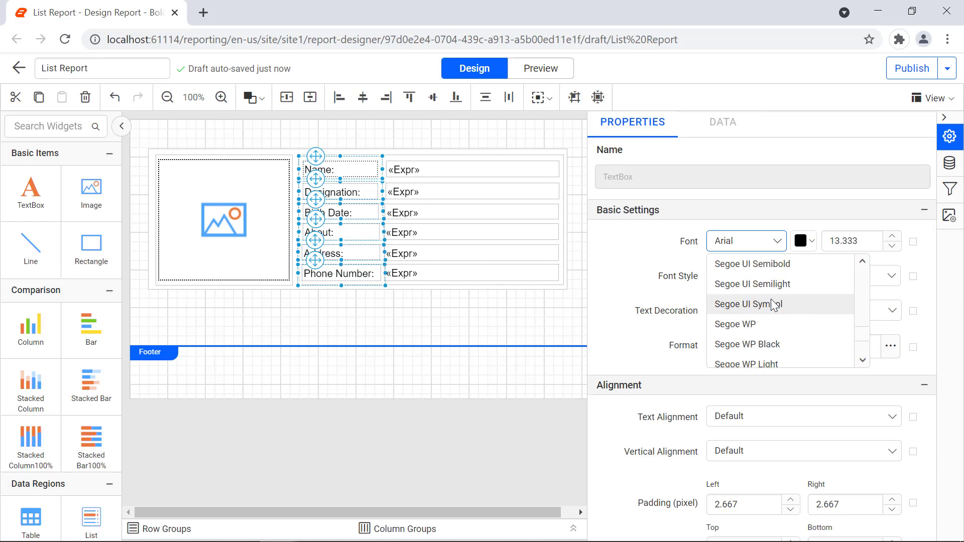
scroll(770, 301, up, 3)
click(764, 302)
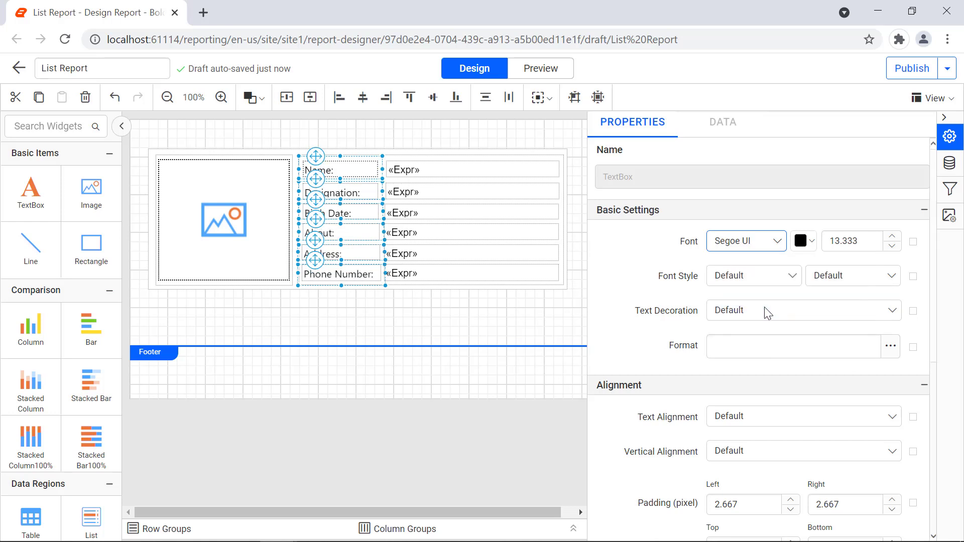
Set the font colour of the six label text boxes to white.
click(810, 249)
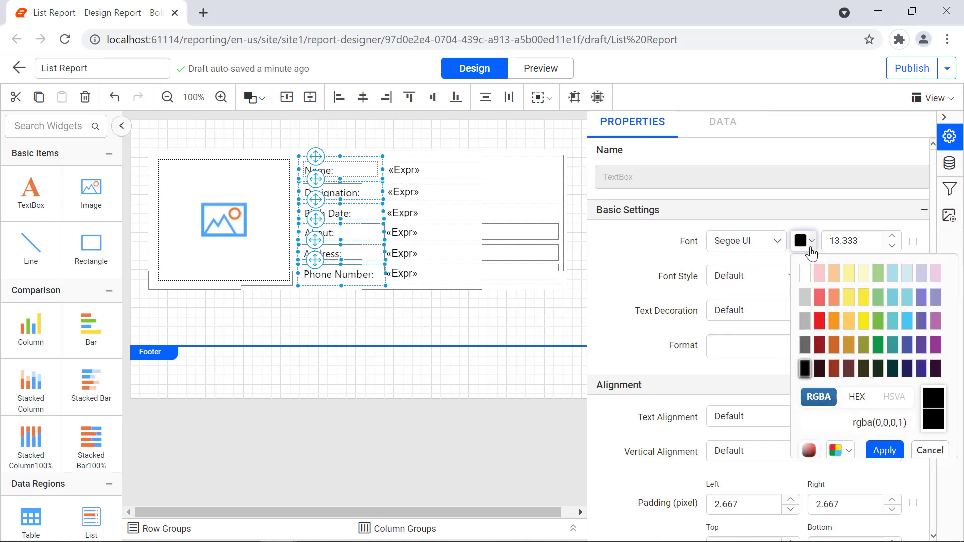
click(805, 273)
click(884, 450)
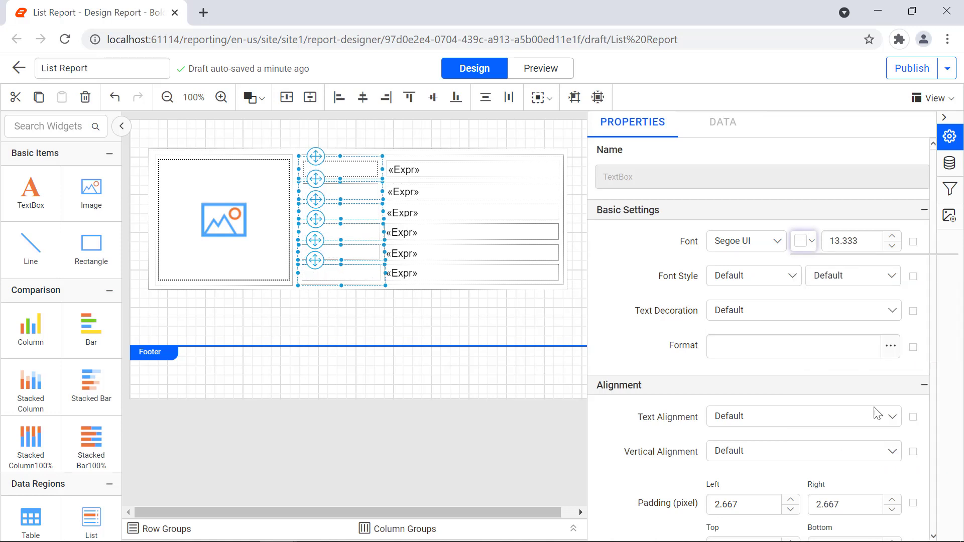
Set the font size of the six label text boxes to 11 and their font weight to Bold.
double_click(857, 243)
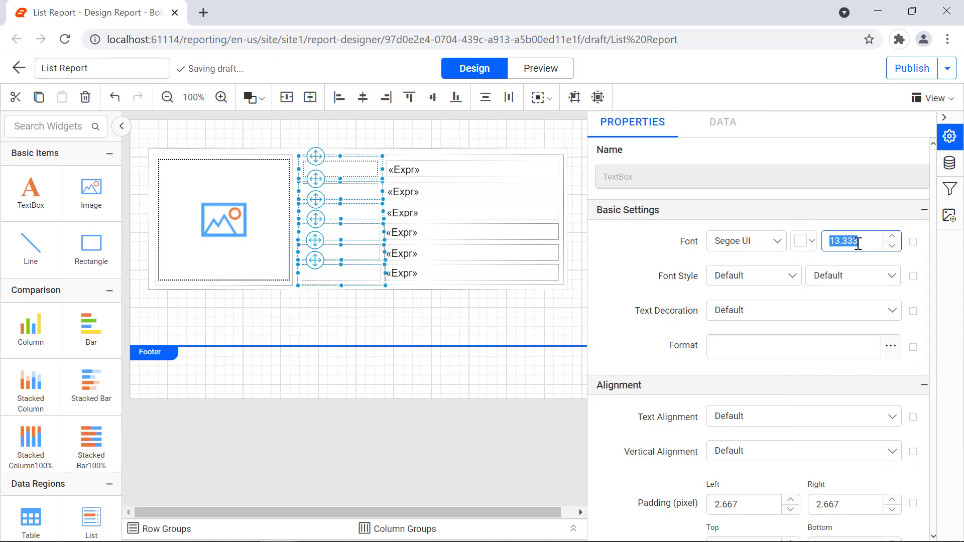
text(11)
click(862, 256)
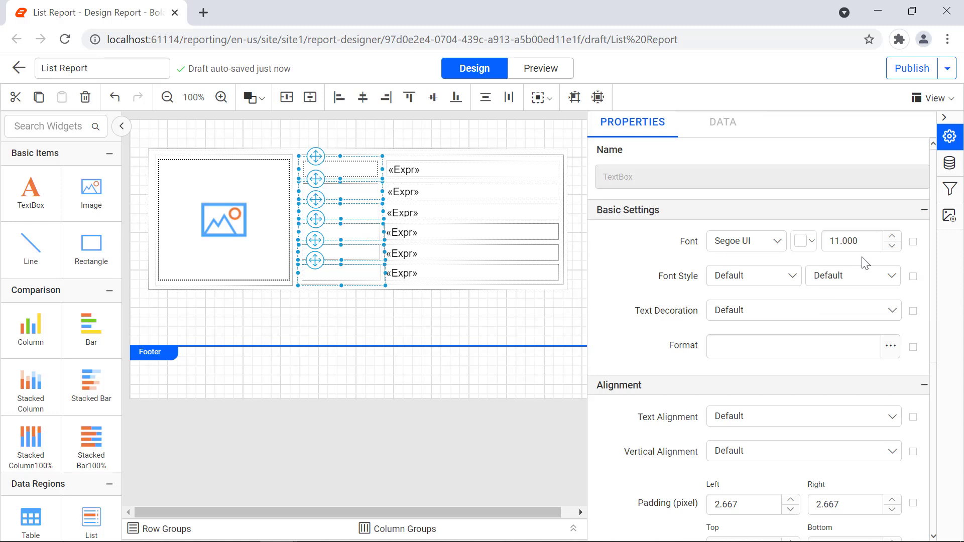
click(890, 276)
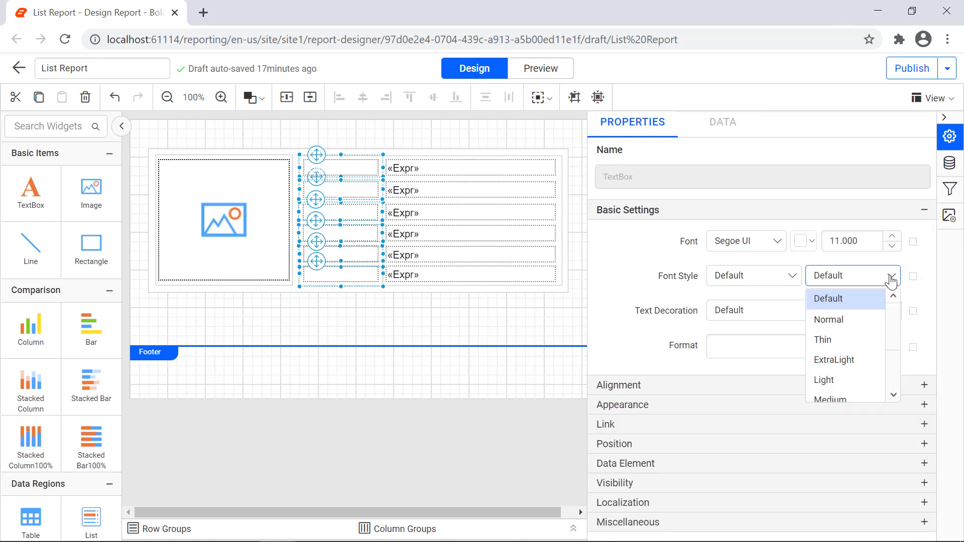
scroll(858, 359, down, 2)
click(858, 360)
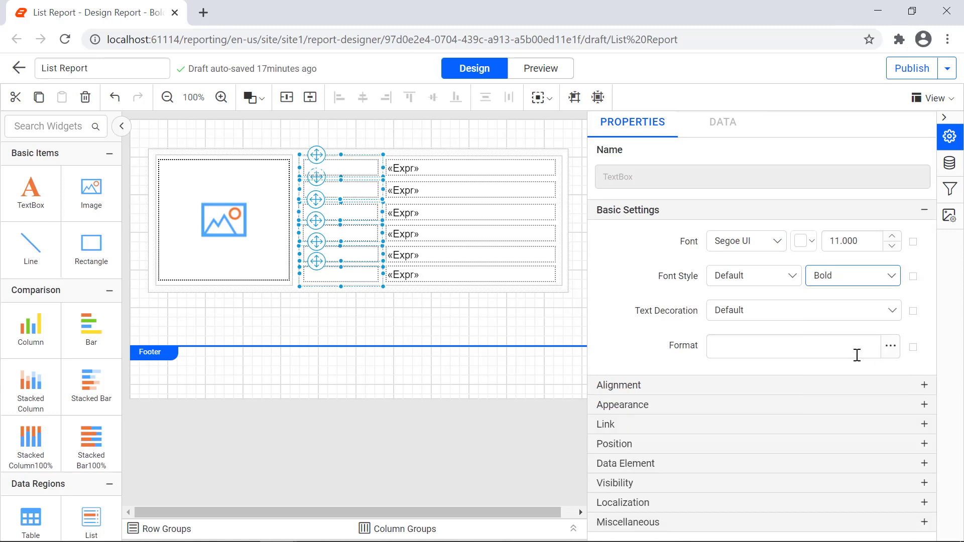
Set the text alignment of the six label text boxes to Left and their vertical alignment to Middle.
click(681, 387)
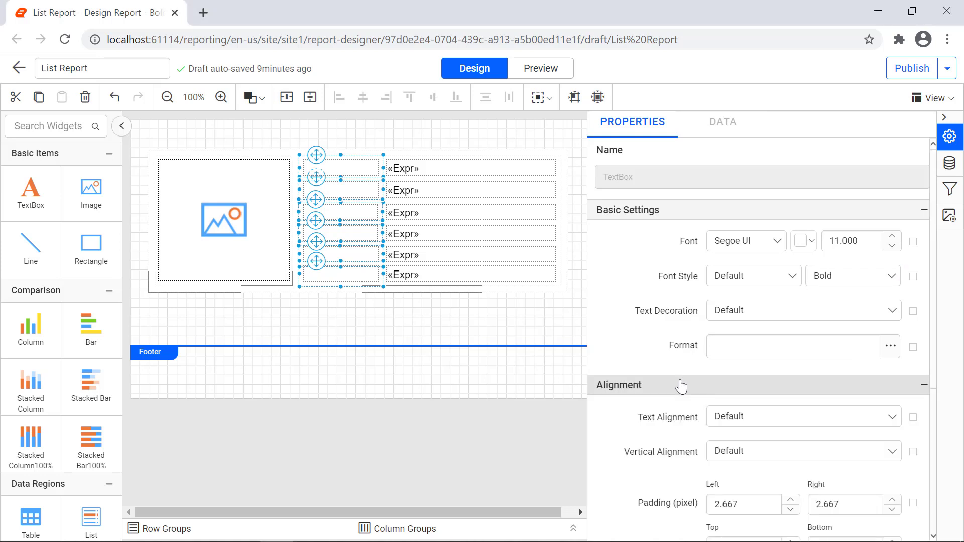
click(802, 425)
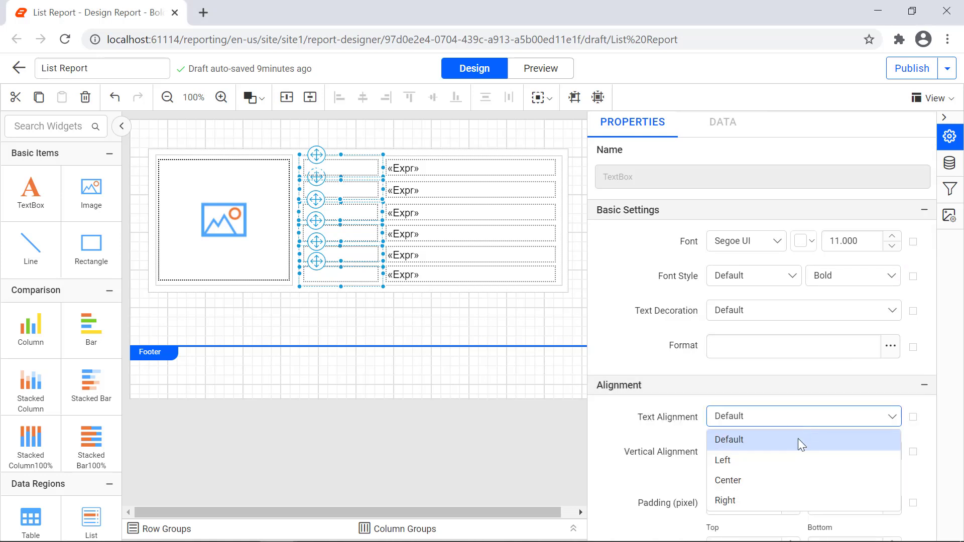
click(800, 459)
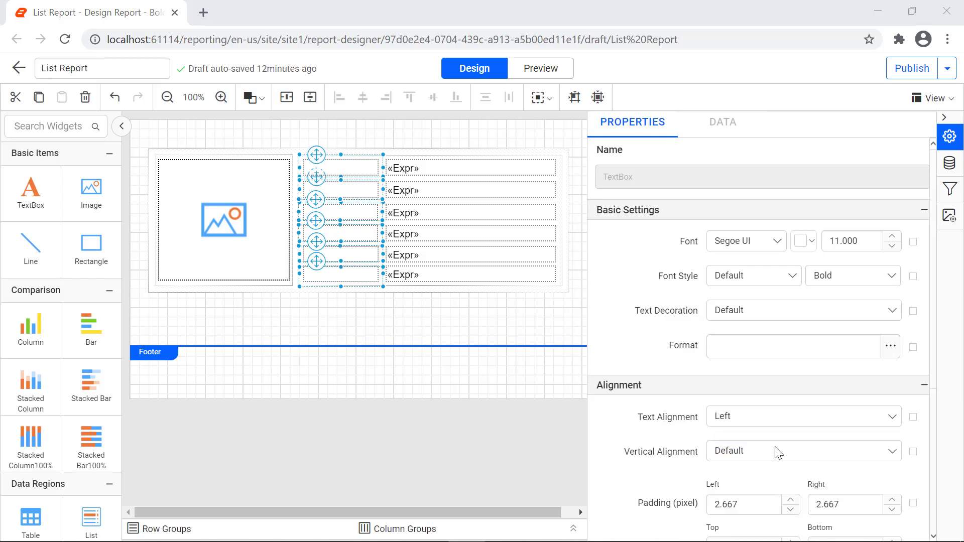
click(779, 451)
click(770, 406)
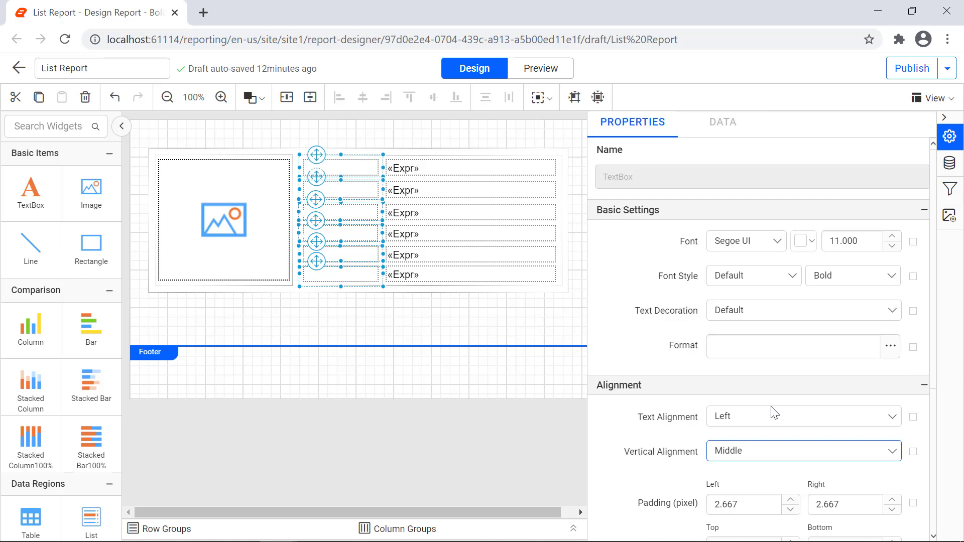
Give the six label text boxes, from "Name:" to "Phone Number:", a muted green background color.
scroll(835, 442, down, 5)
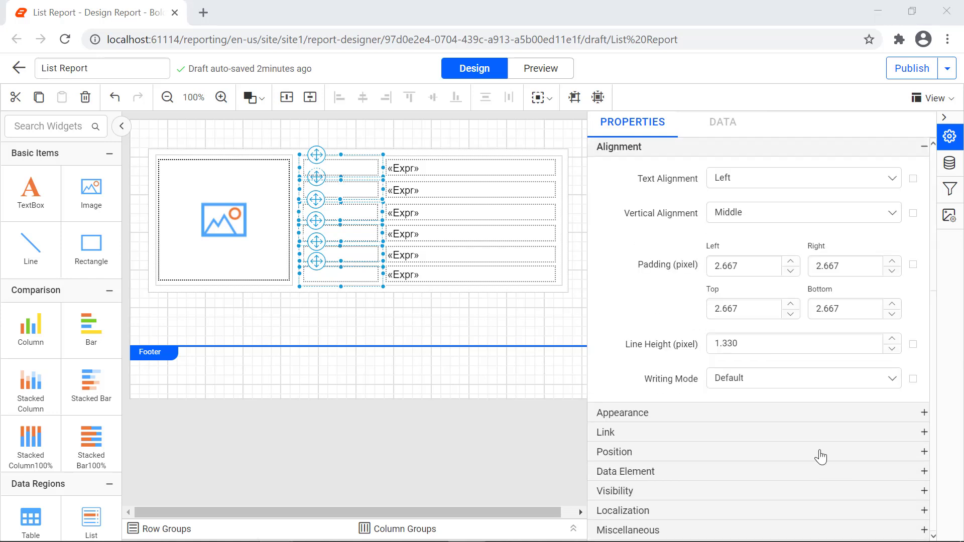
click(807, 421)
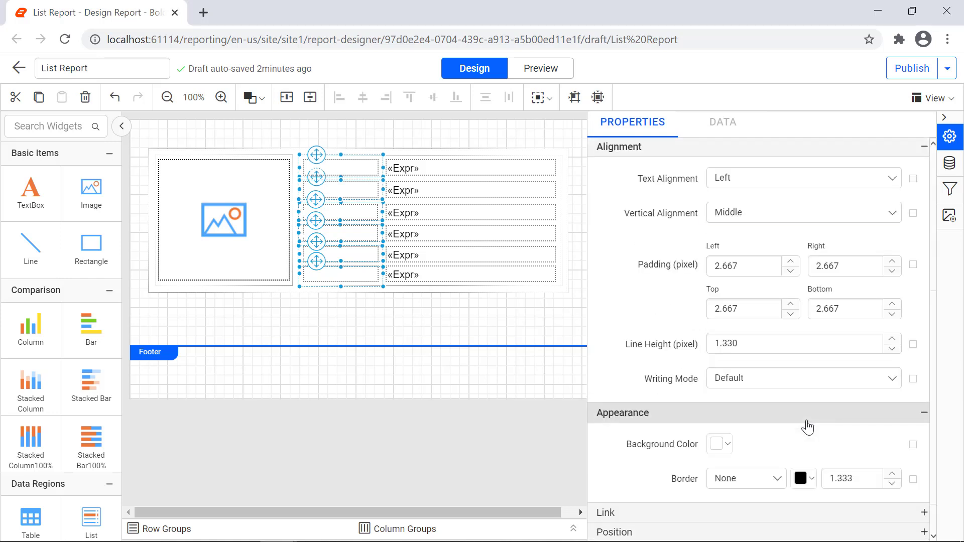
scroll(800, 450, down, 6)
click(727, 444)
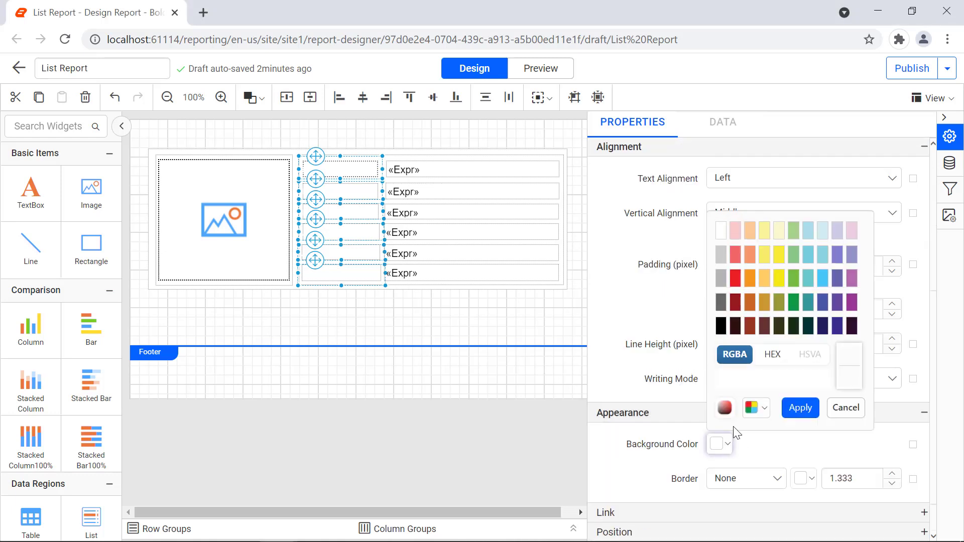
click(746, 381)
key(ctrl+v)
click(792, 408)
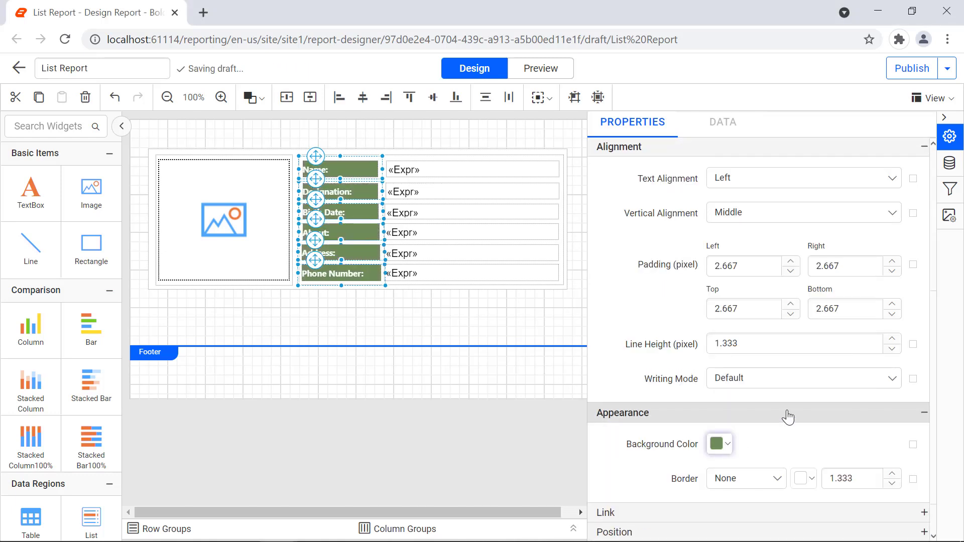
Set the font of all six expression text boxes beside the labels to Segoe UI.
click(497, 179)
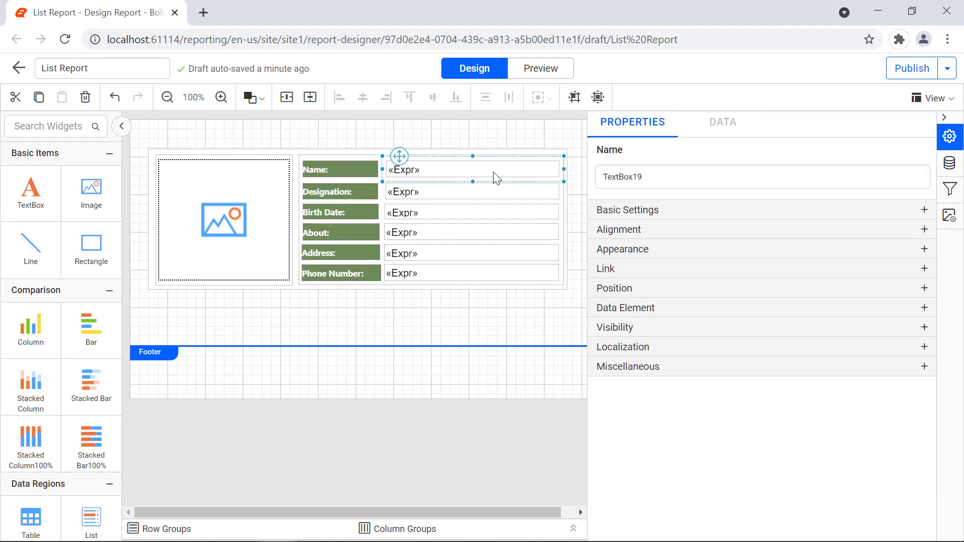
ctrl+click(500, 192)
ctrl+click(505, 213)
ctrl+click(510, 232)
ctrl+click(519, 256)
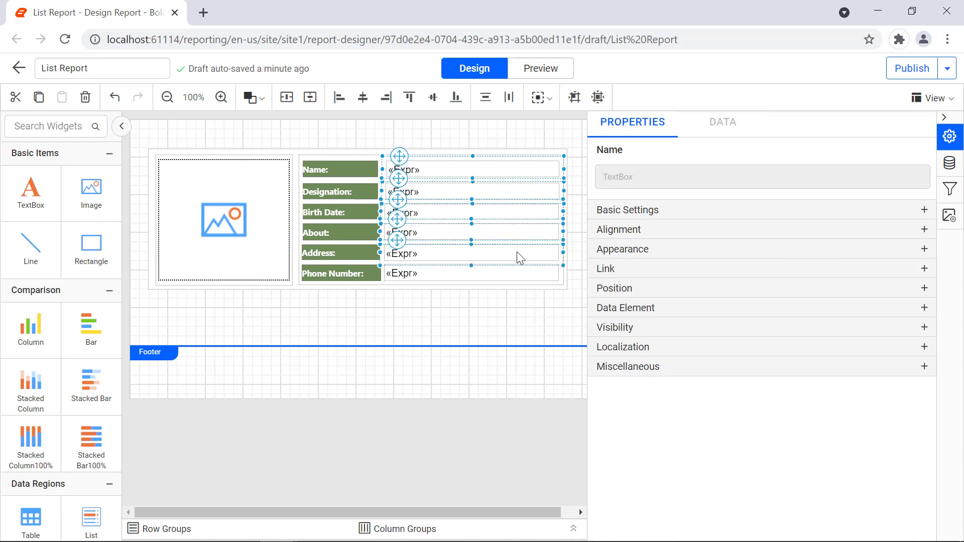
ctrl+click(522, 279)
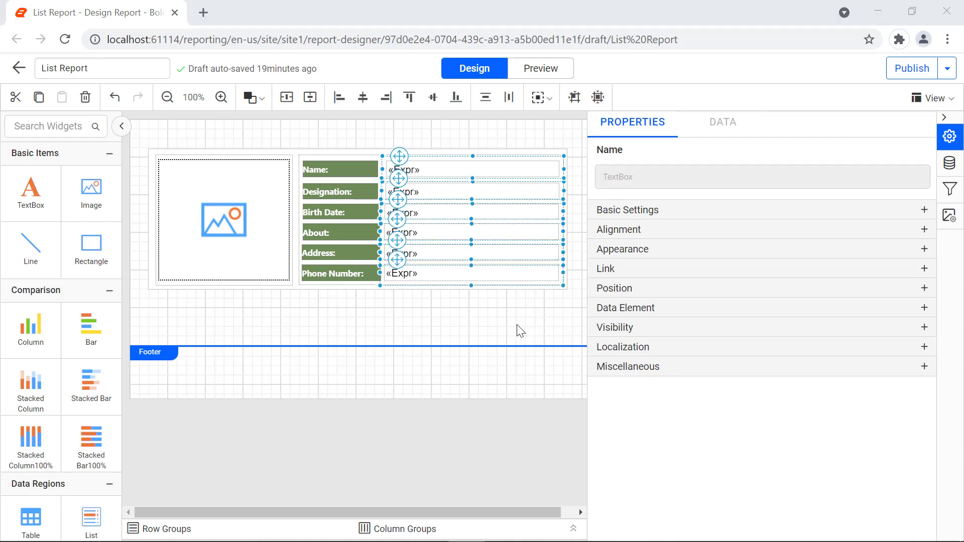
click(625, 211)
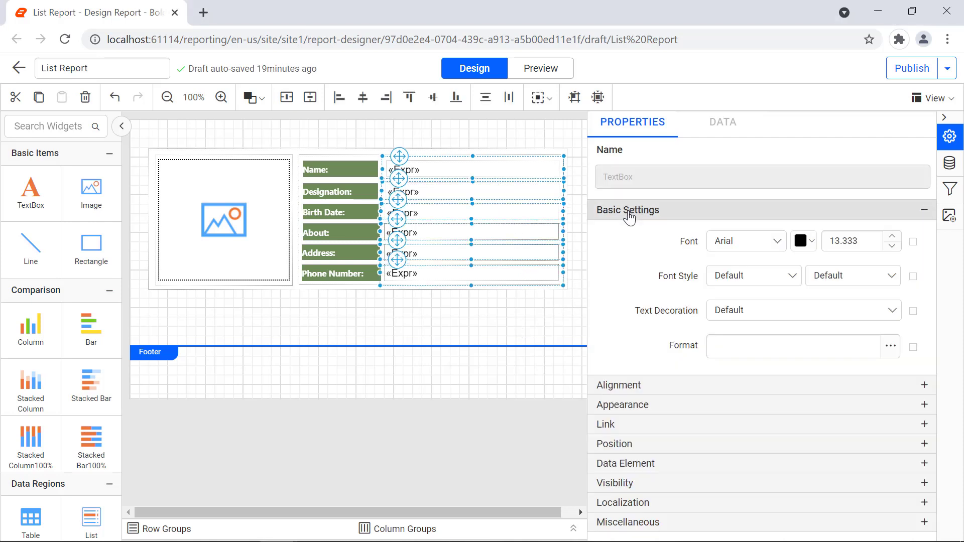
click(771, 256)
scroll(770, 300, down, 15)
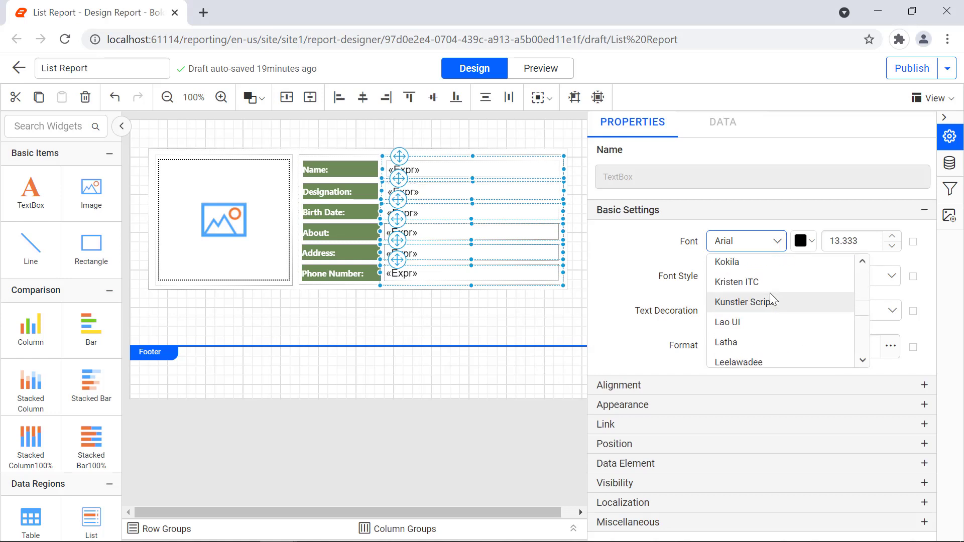
scroll(770, 293, down, 20)
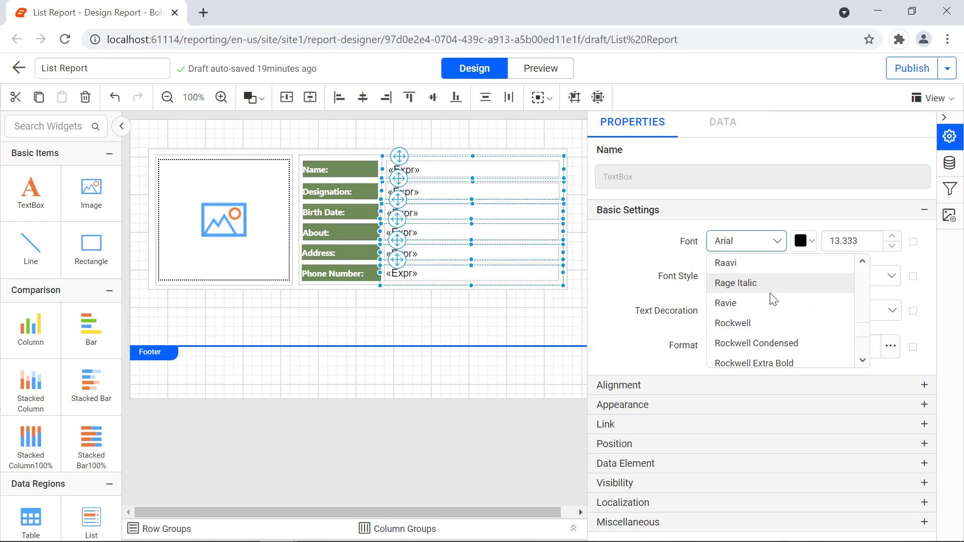
scroll(772, 296, down, 3)
click(766, 309)
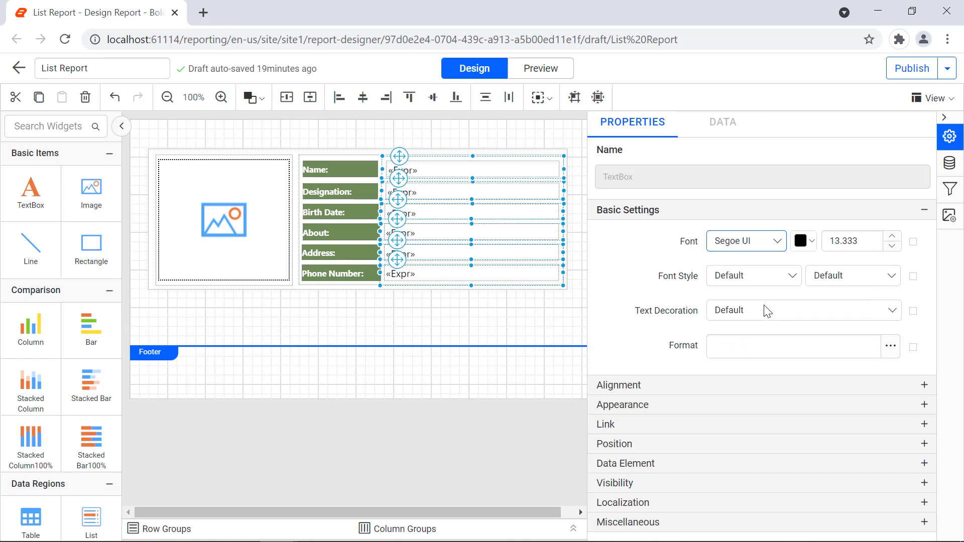
Set the font size of the six expression text boxes to 11.
double_click(852, 246)
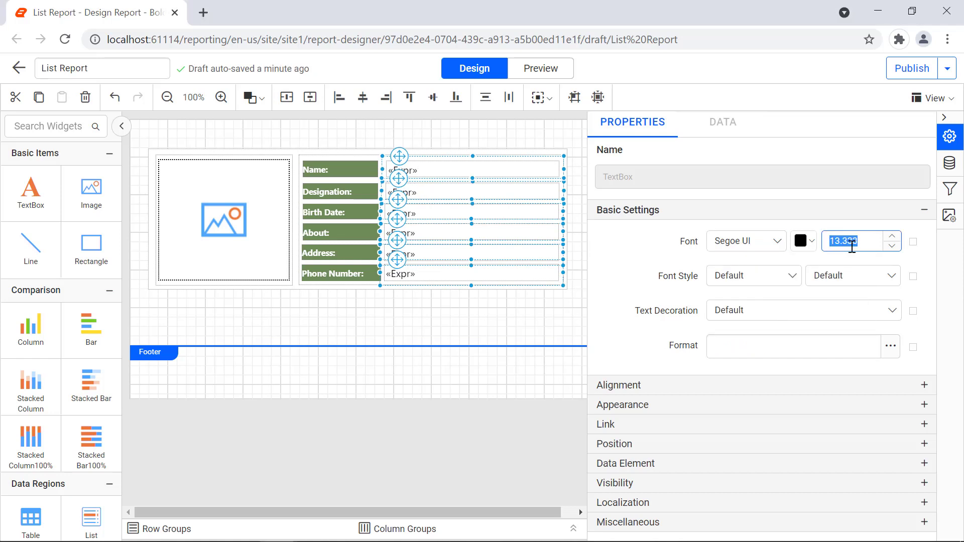
text(11)
click(856, 261)
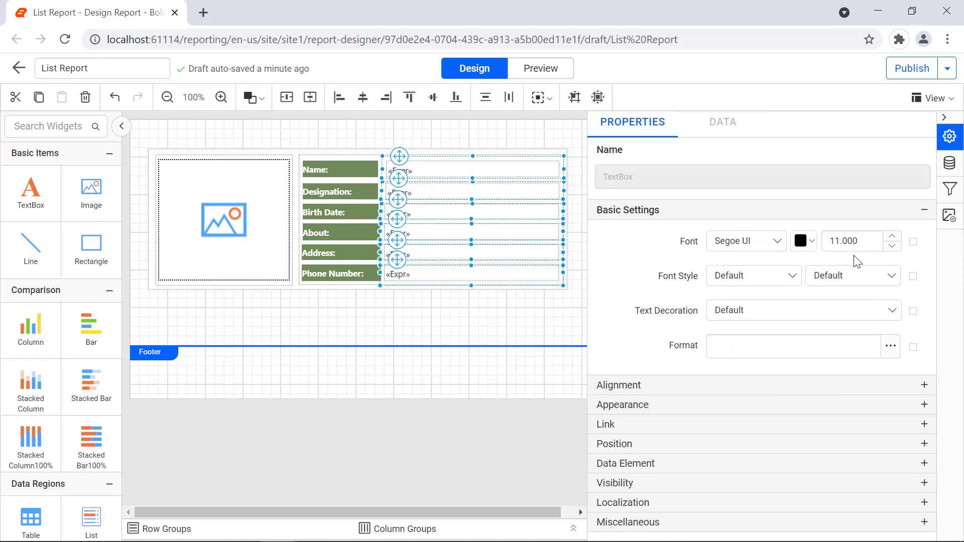
Align the text of the six expression text boxes to Left horizontally and Middle vertically.
click(694, 387)
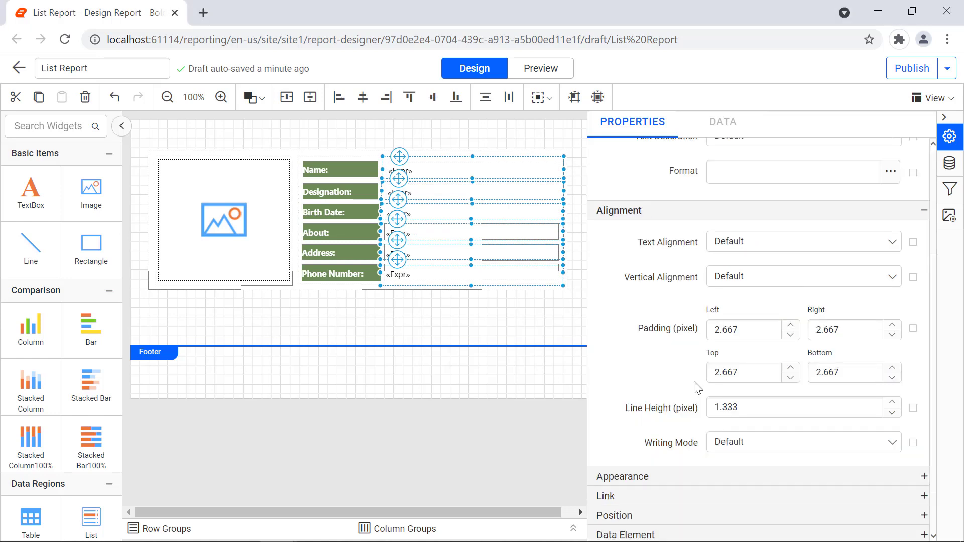
click(754, 242)
click(763, 290)
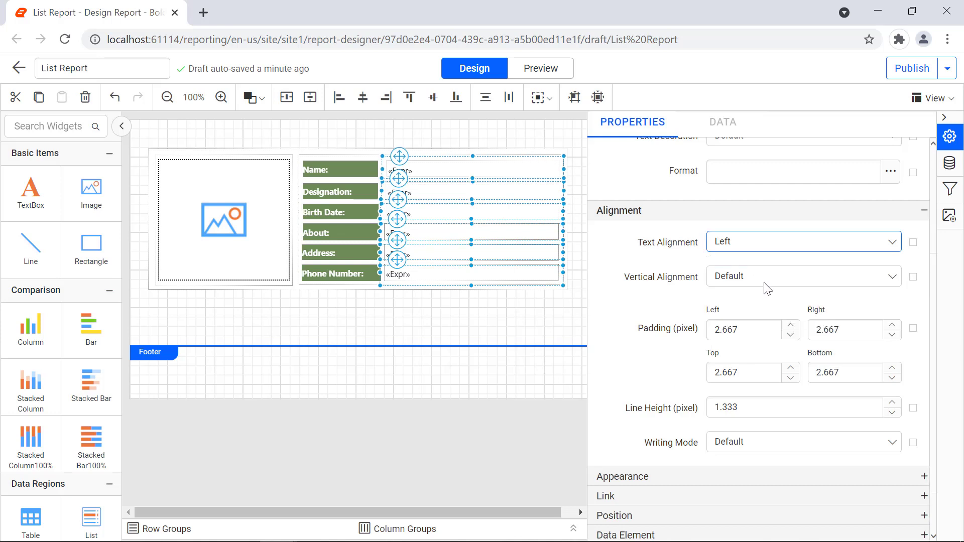
click(767, 287)
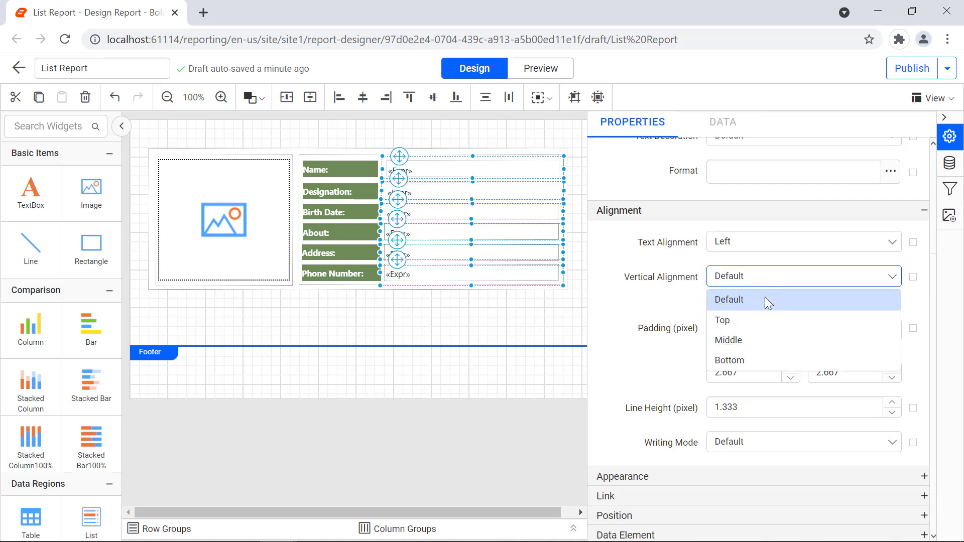
click(765, 339)
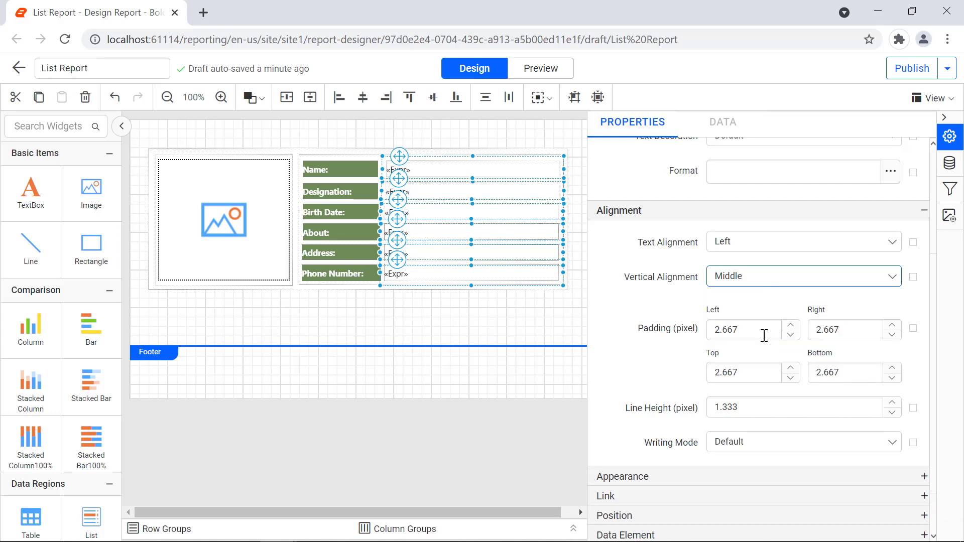
Set the background color of the six expression text boxes to #f0edda.
scroll(638, 397, down, 1)
click(652, 413)
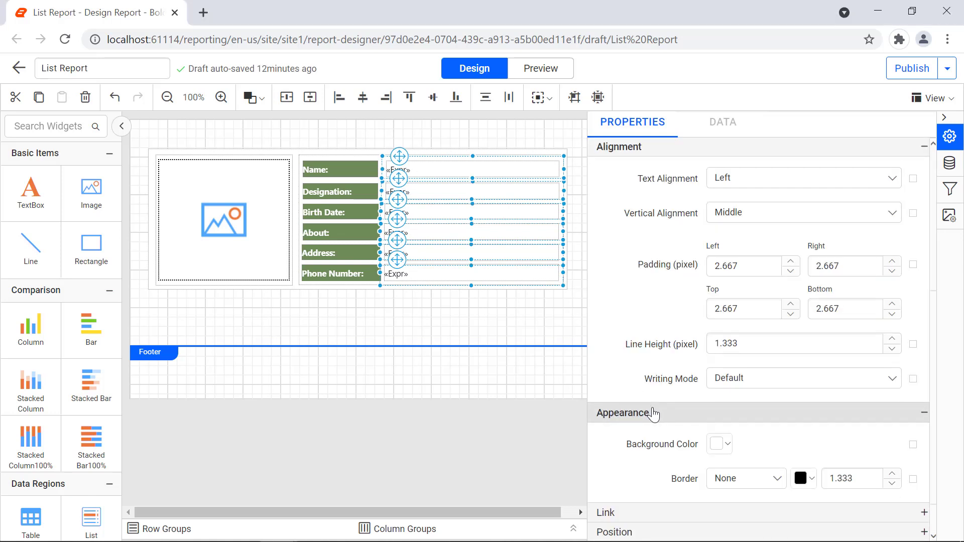
click(730, 446)
click(742, 385)
text(#f0edda)
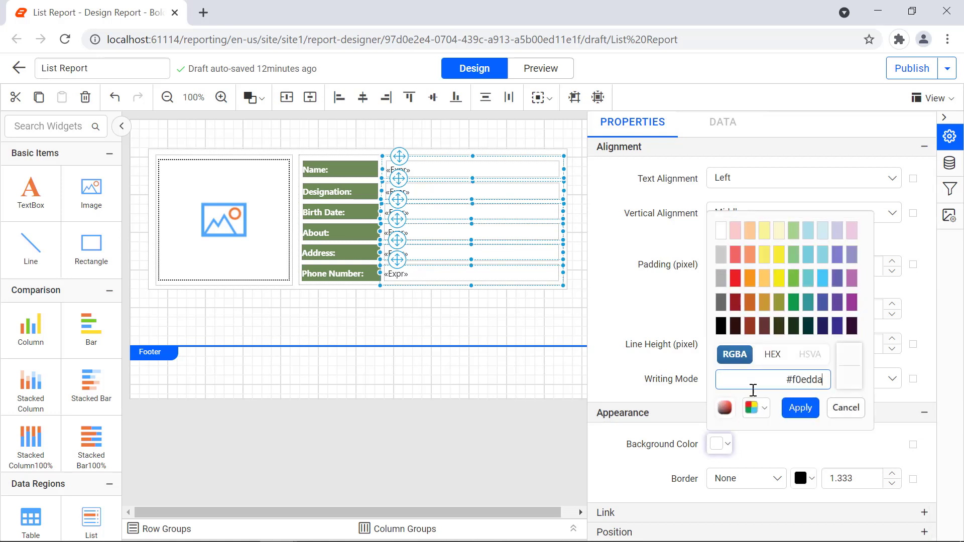
click(802, 408)
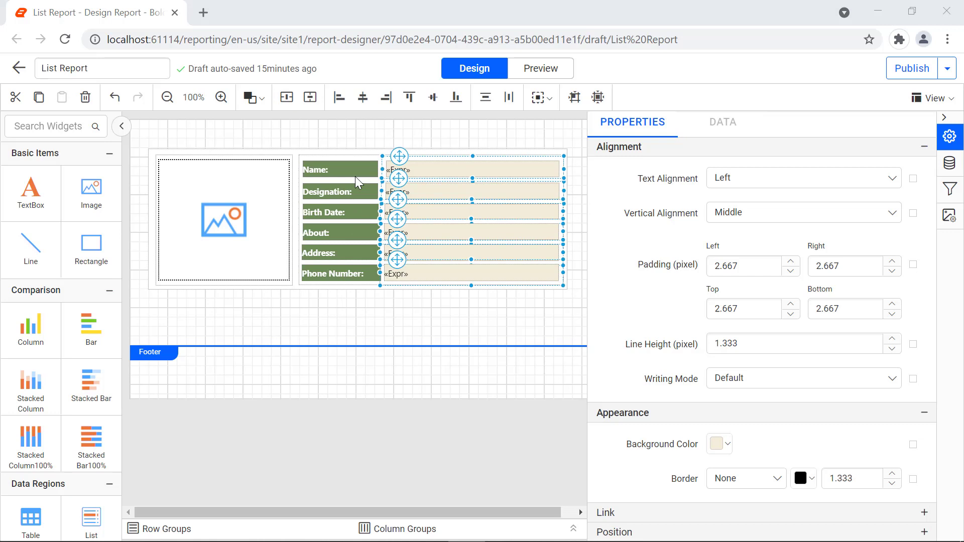
Make all six label text boxes, from "Name:" to "Phone Number:", the same size.
click(354, 173)
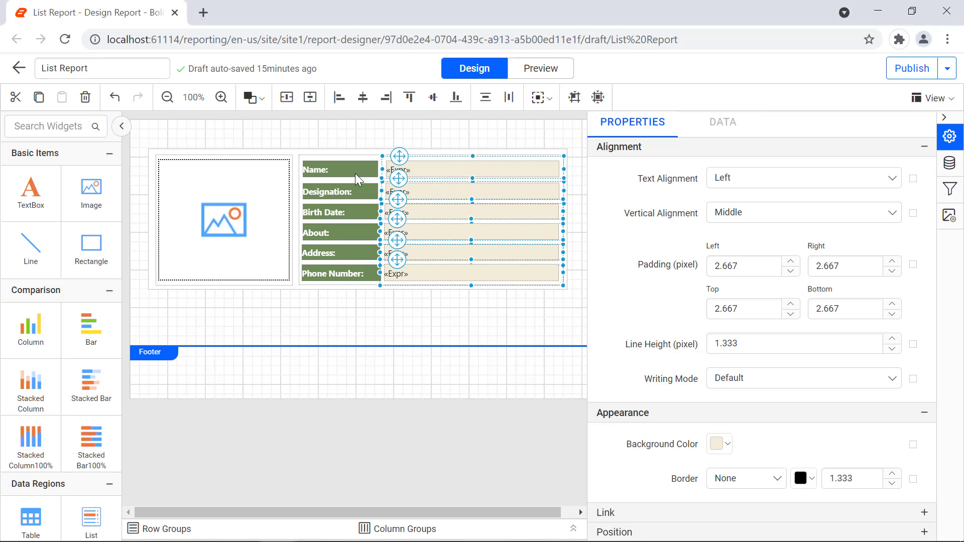
ctrl+click(361, 190)
ctrl+click(357, 213)
ctrl+click(354, 224)
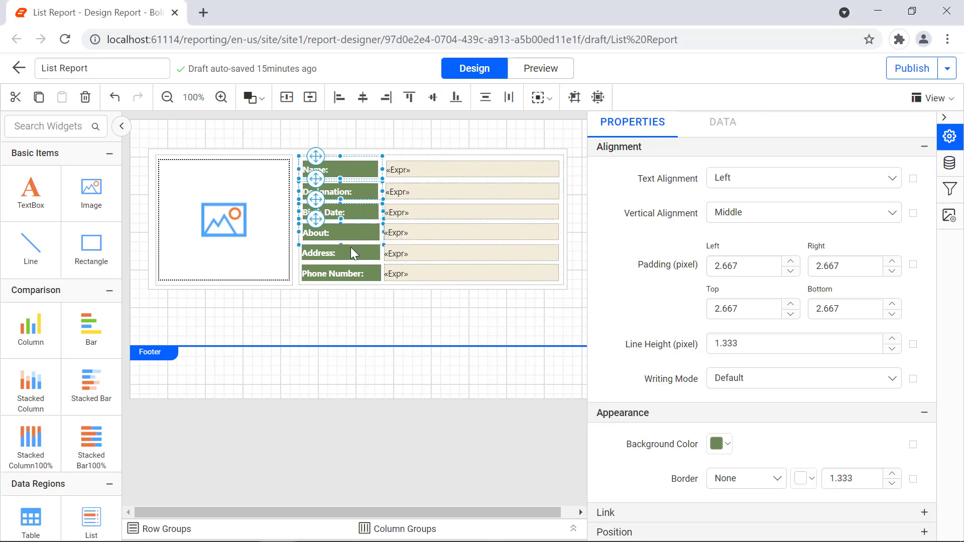
ctrl+click(350, 248)
ctrl+click(350, 271)
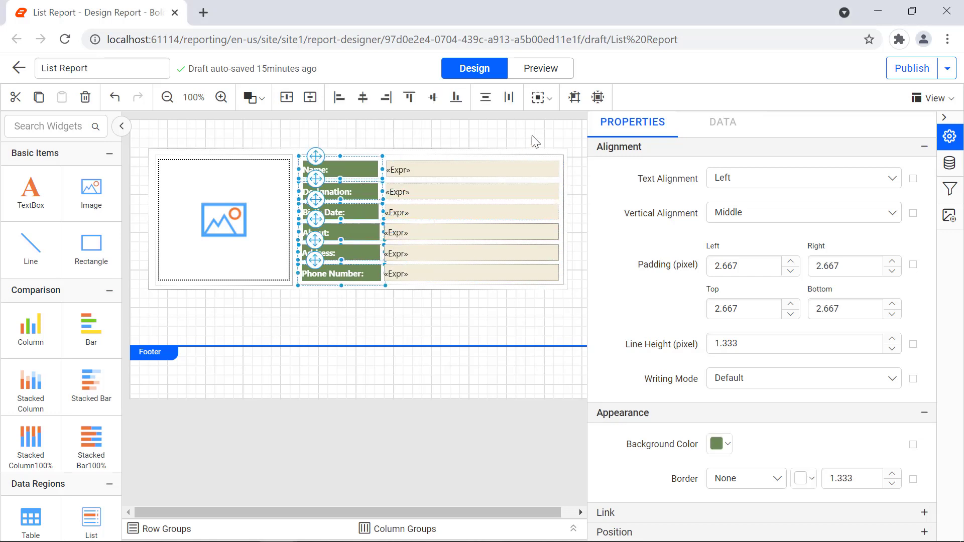
click(549, 99)
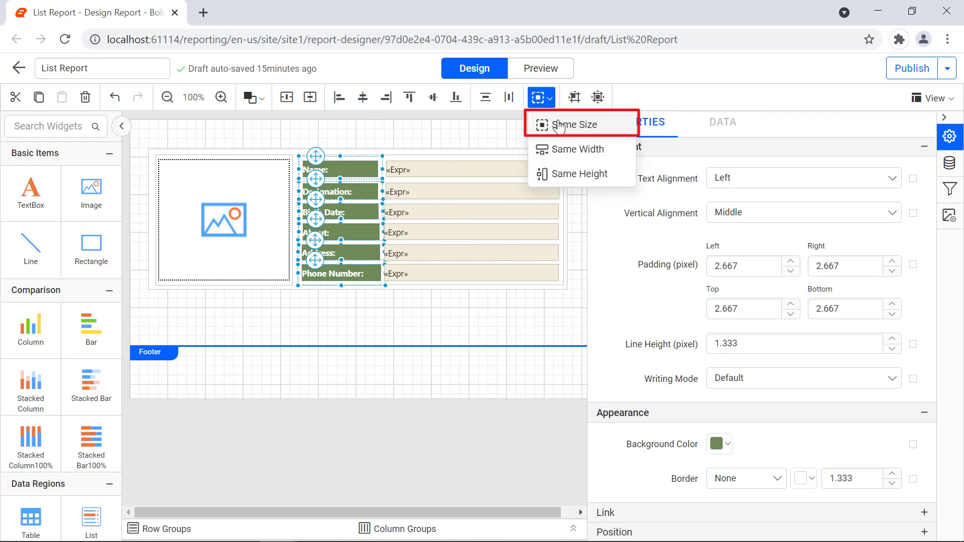
click(560, 125)
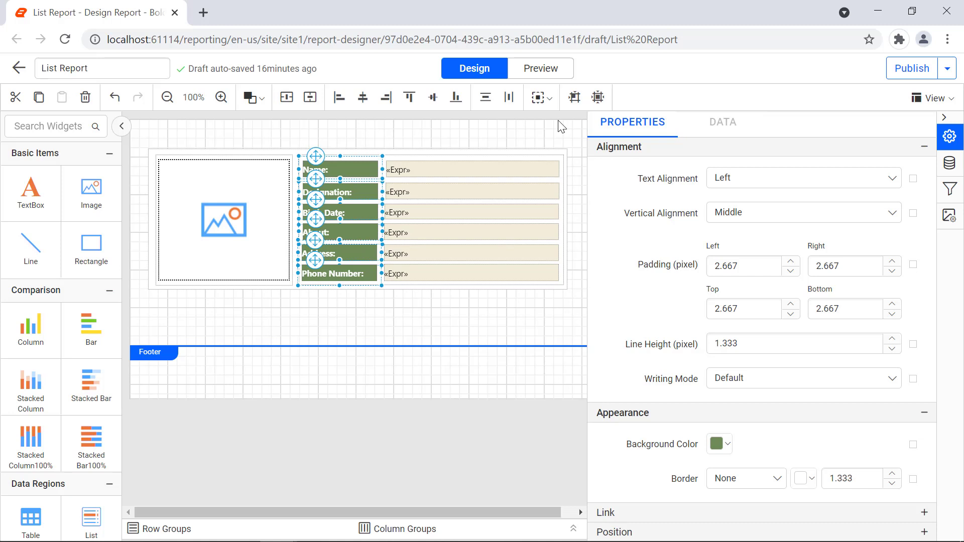
Make all six expression text boxes beside the labels the same size.
click(426, 175)
ctrl+click(439, 194)
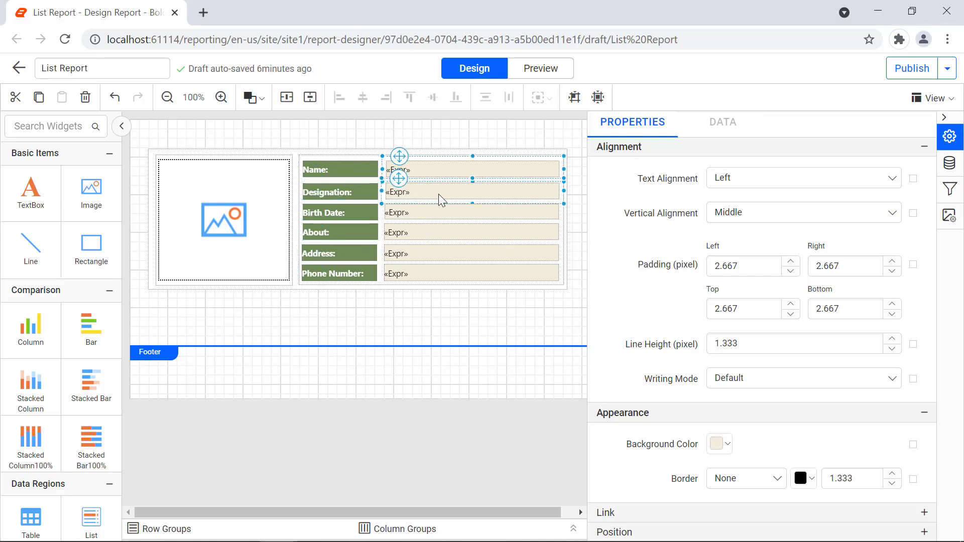
ctrl+click(439, 212)
ctrl+click(439, 232)
ctrl+click(439, 250)
ctrl+click(452, 274)
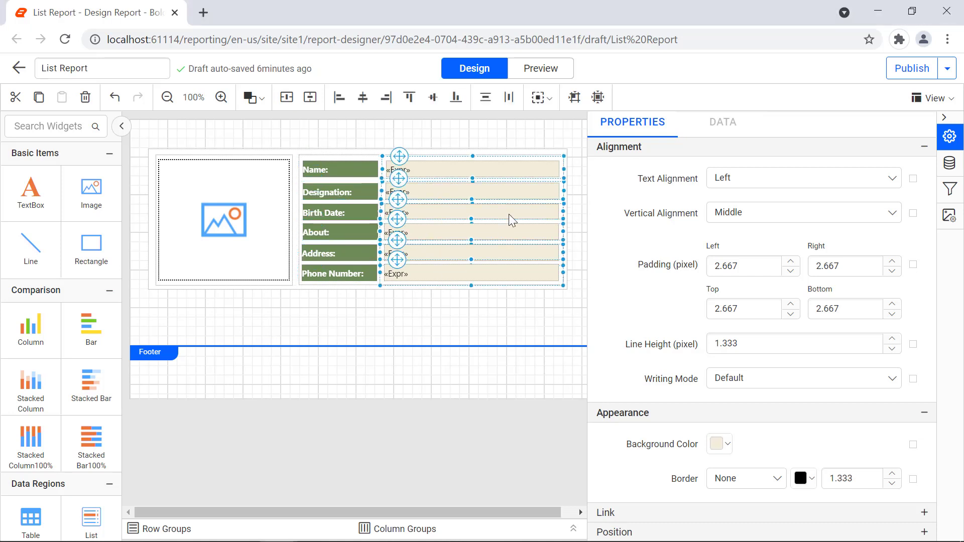
click(549, 98)
click(558, 125)
click(558, 125)
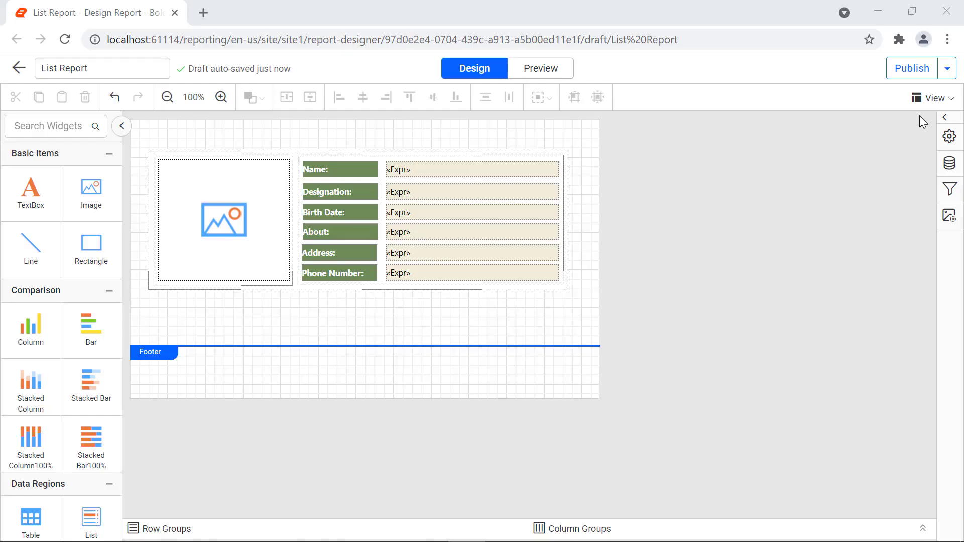
Add a header section to the report and place a rectangle about 55 px high at its upper-left corner.
click(926, 99)
click(917, 124)
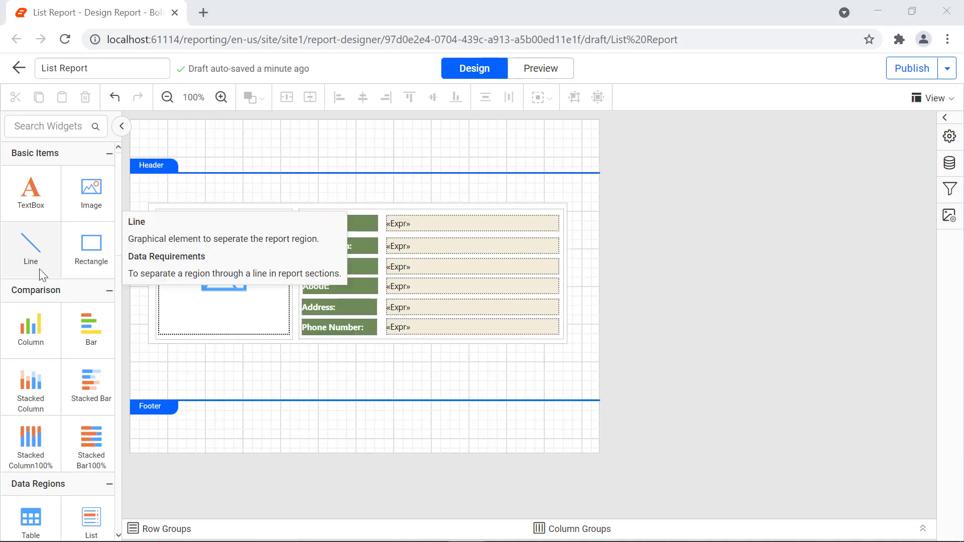
drag(91, 249, 133, 127)
drag(207, 202, 205, 168)
Widen the header rectangle across the page to about 619 px and reduce the header's height to fit it.
drag(286, 147, 591, 161)
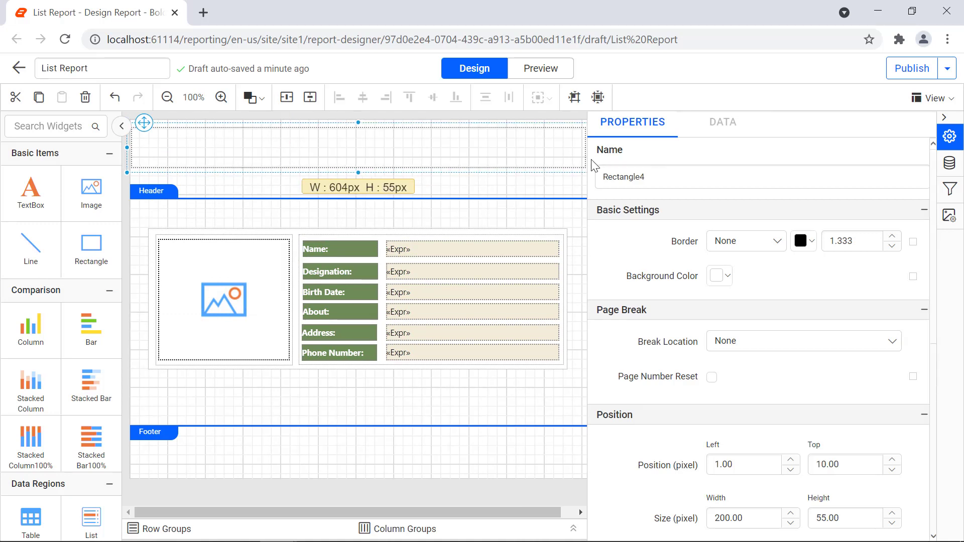
drag(532, 512, 550, 512)
drag(576, 147, 587, 148)
drag(446, 198, 442, 180)
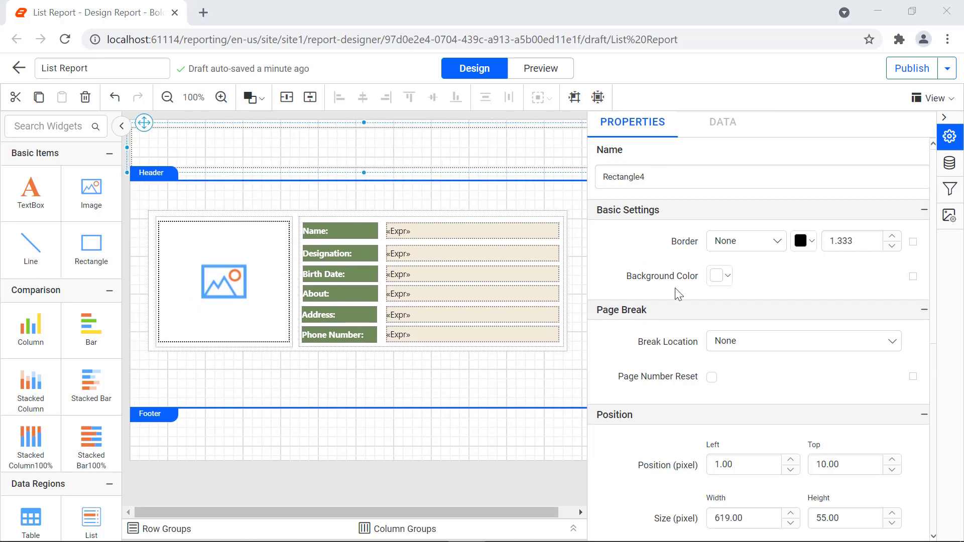
Fill the header rectangle with the same green background colour as the field labels.
click(728, 277)
click(752, 456)
key(ctrl+v)
click(801, 486)
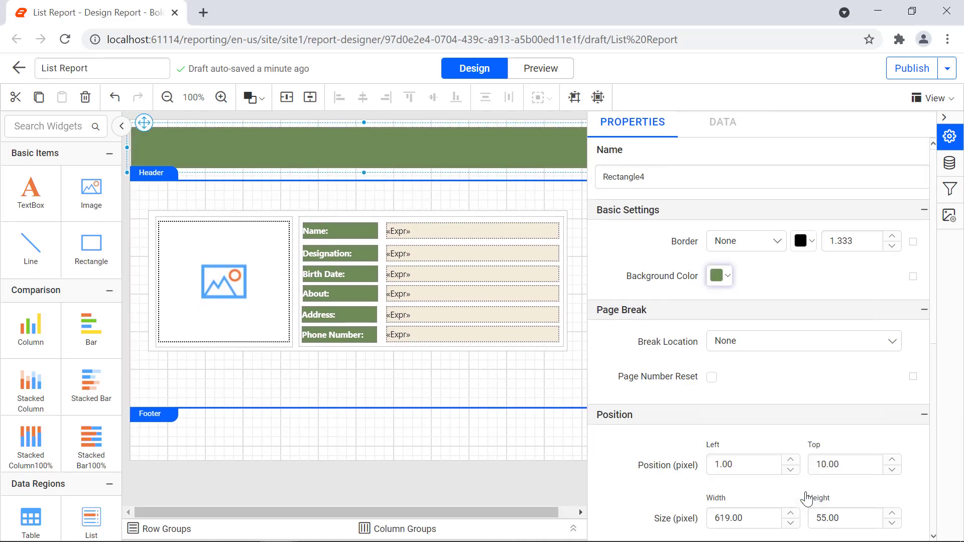
Place a text box on the green header rectangle, widen it across most of the banner and enter "Employee Details".
drag(18, 193, 147, 143)
drag(303, 149, 553, 148)
double_click(327, 155)
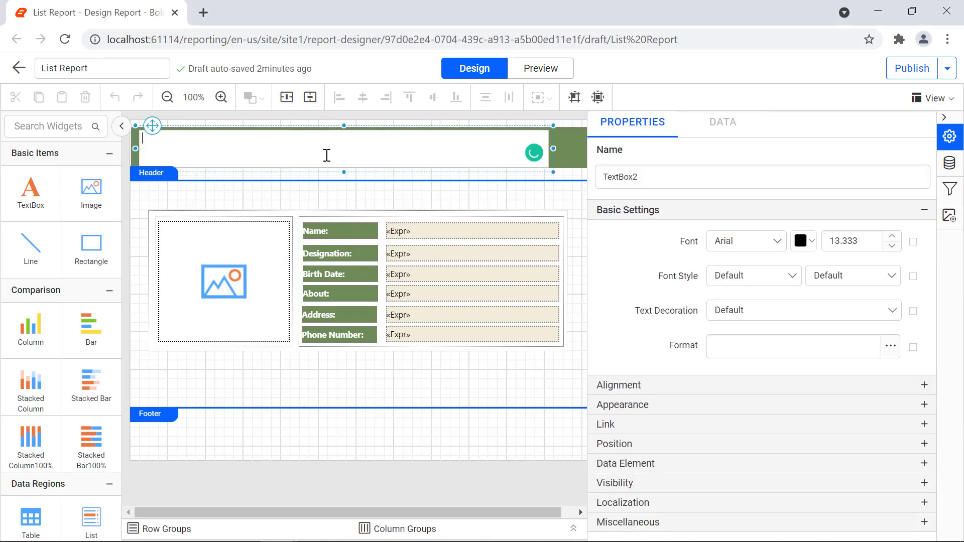
text(Employee )
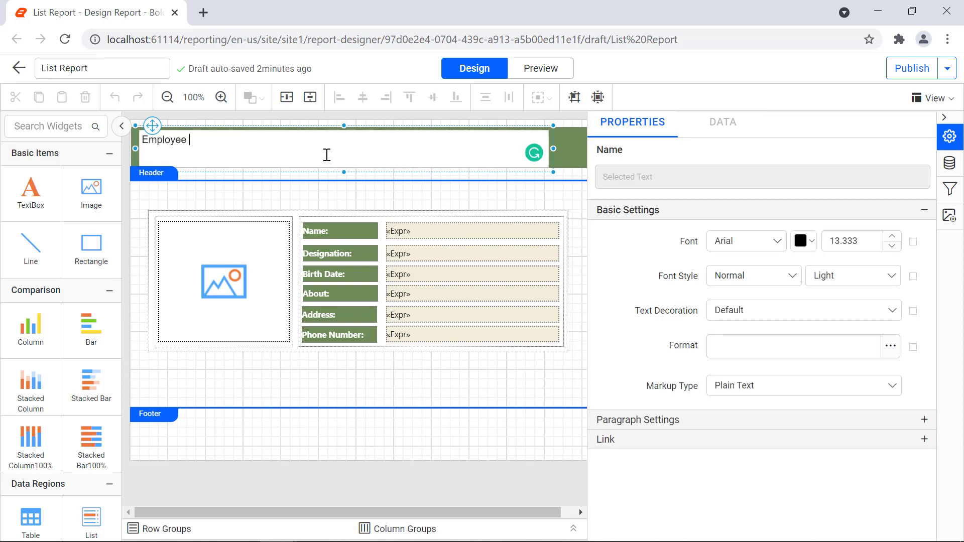
text(Details)
key(Escape)
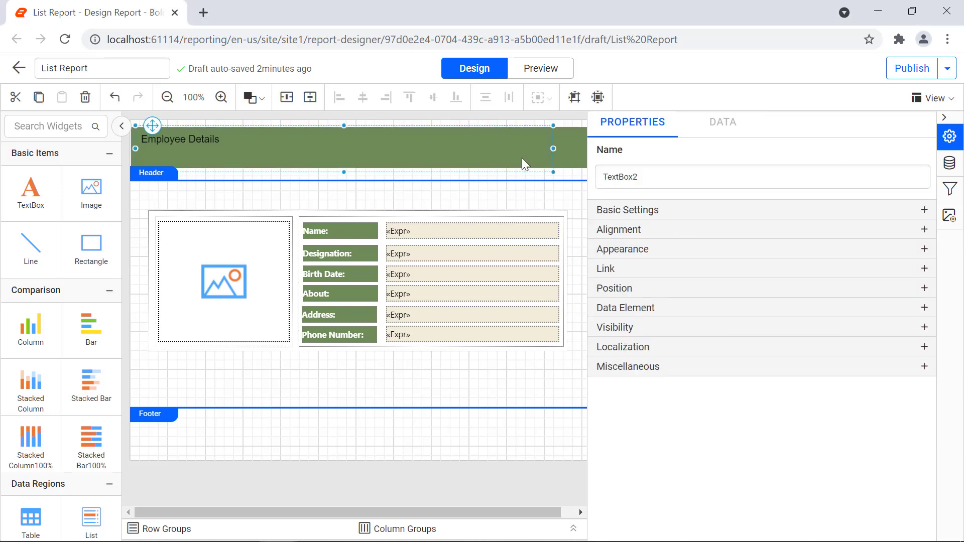
Format the "Employee Details" title in white Segoe UI with a font size of 25.
click(637, 210)
click(746, 241)
scroll(768, 301, down, 10)
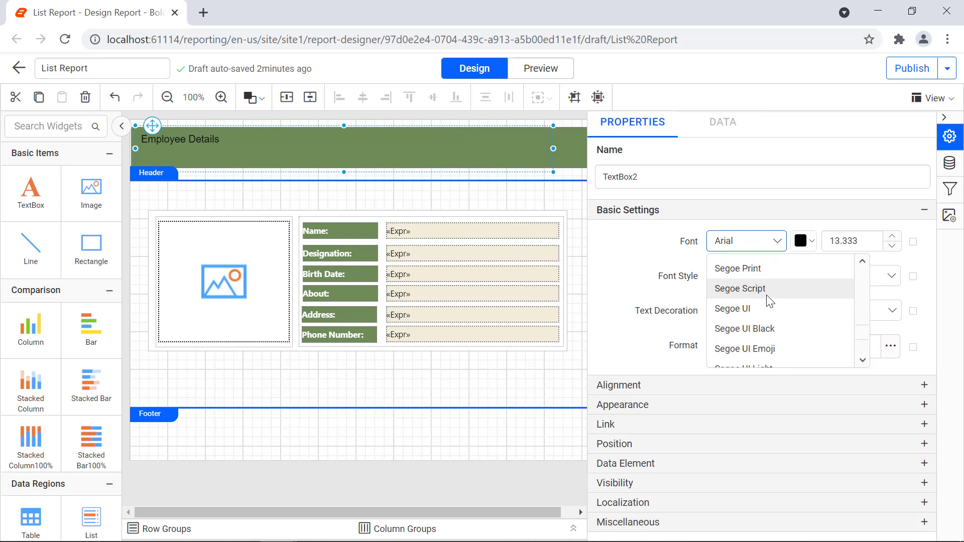
click(768, 308)
click(811, 241)
click(807, 275)
click(884, 452)
double_click(874, 244)
text(25)
key(Return)
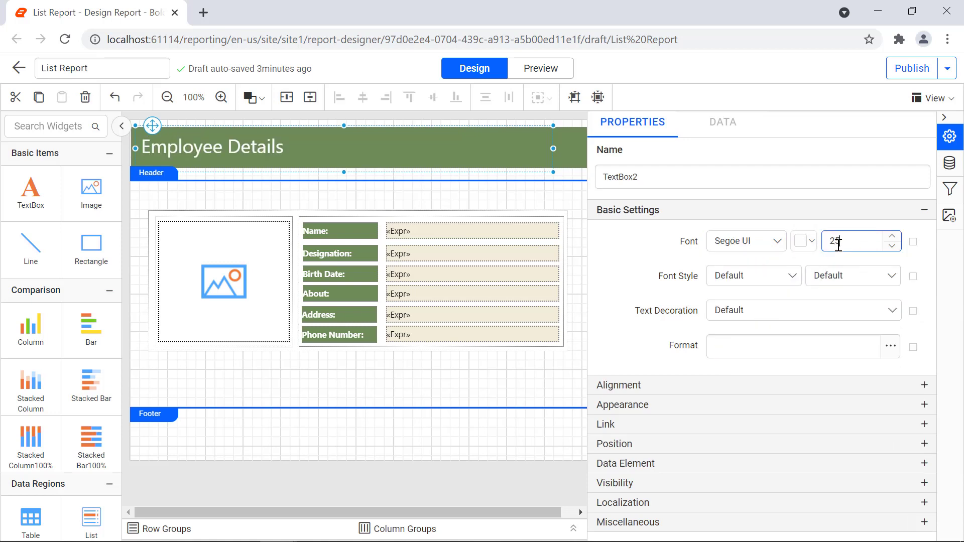
click(853, 259)
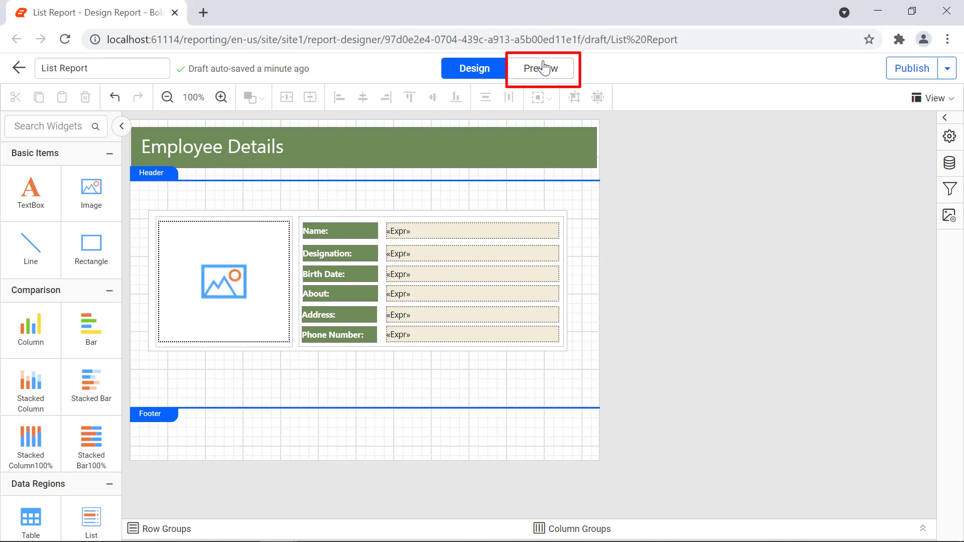
Preview the finished employee list report.
click(542, 67)
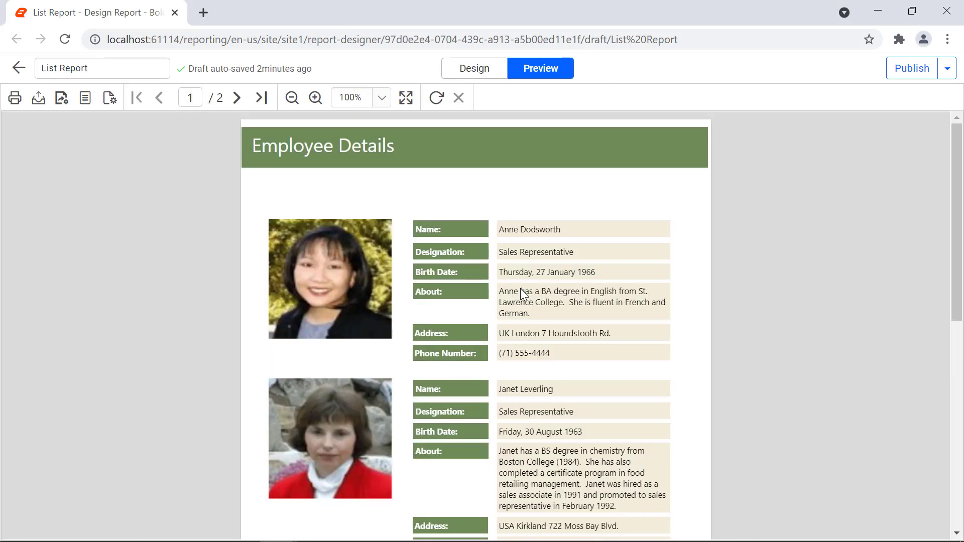